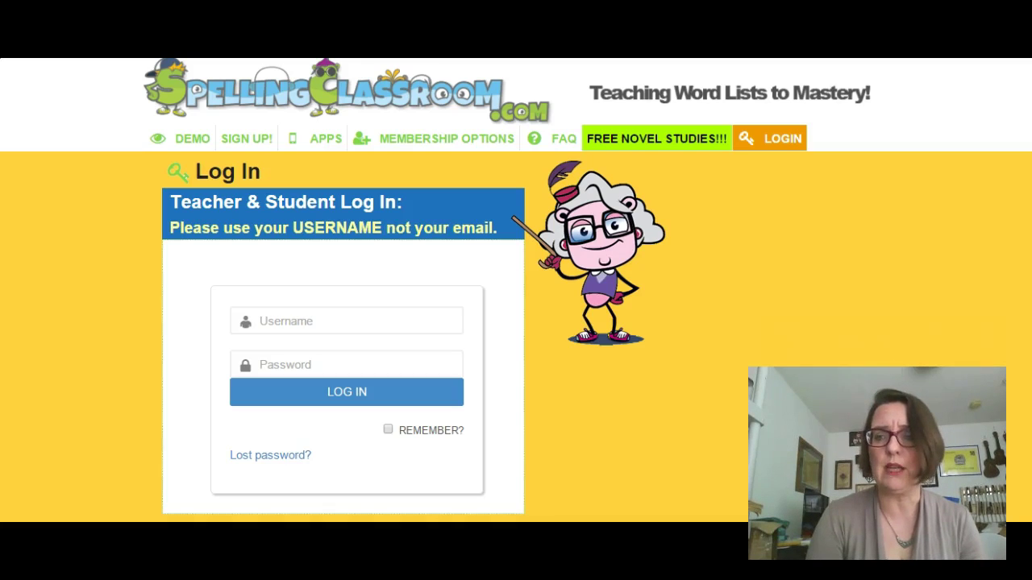
Log in to the demo student account with its username and password
{"action": "left_click", "coordinate": [272, 323]}
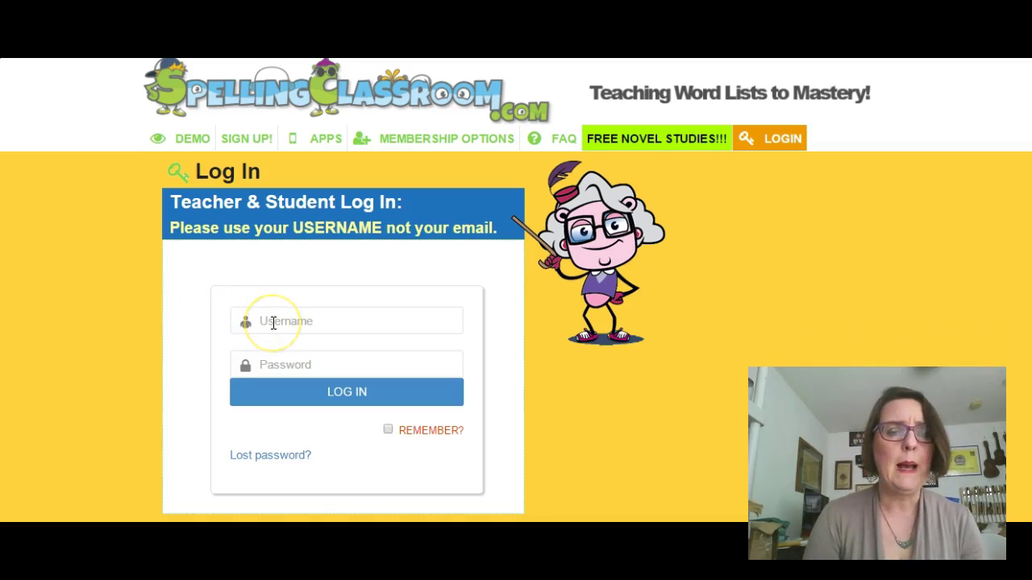
{"action": "type", "text": "DemoKid"}
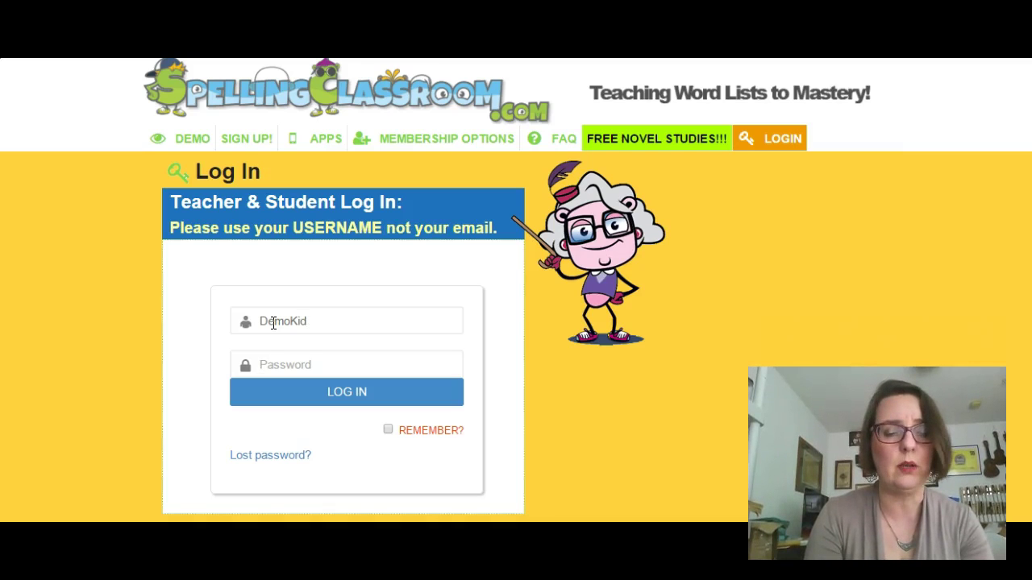
{"action": "type", "text": "•••••"}
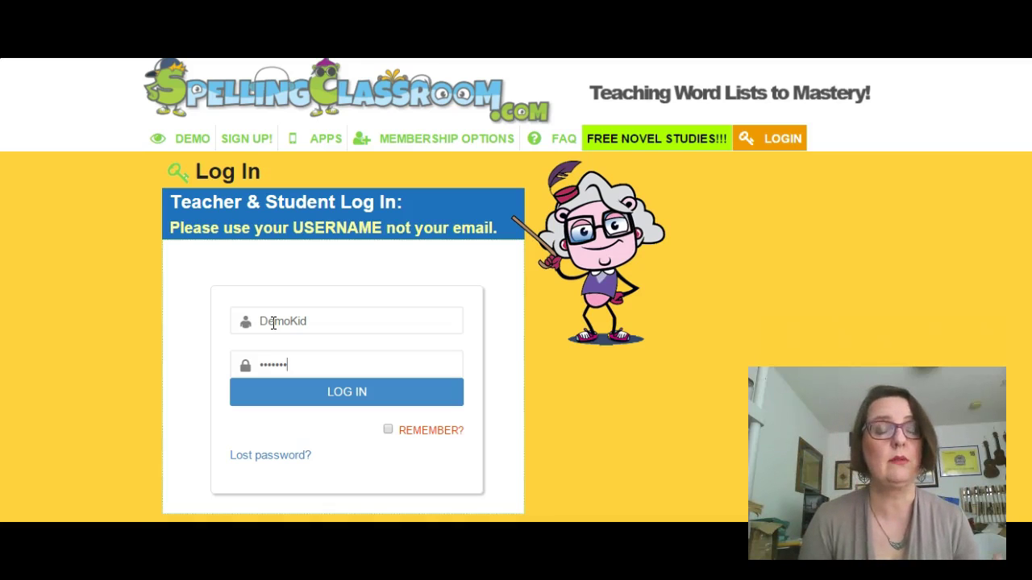
{"action": "key", "text": "Return"}
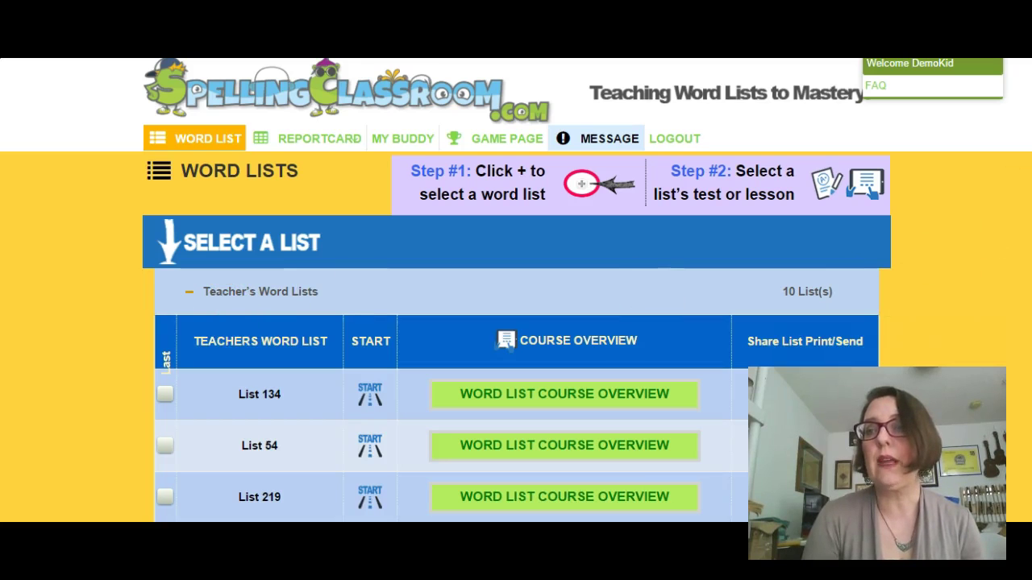
{"action": "scroll", "coordinate": [516, 322], "scroll_direction": "down", "scroll_amount": 3}
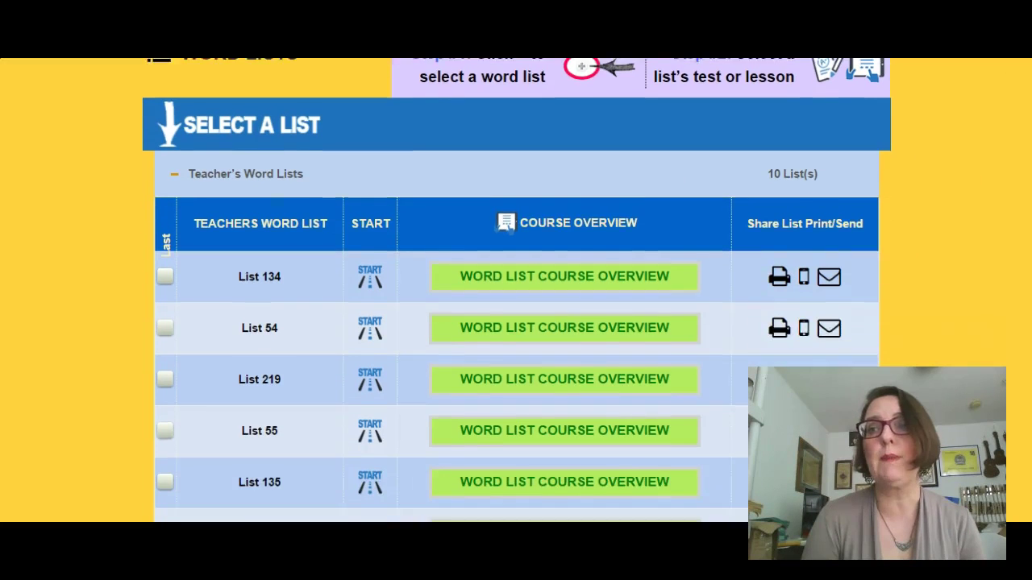
{"action": "scroll", "coordinate": [516, 323], "scroll_direction": "down", "scroll_amount": 2}
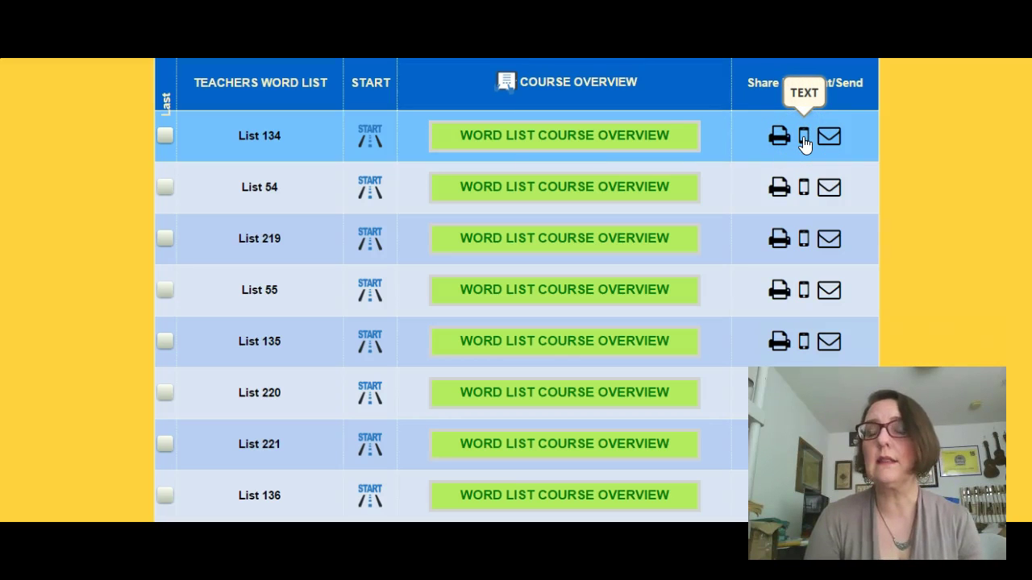
Start List 134's lessons and open its Word Introduction lesson
{"action": "left_click", "coordinate": [371, 141]}
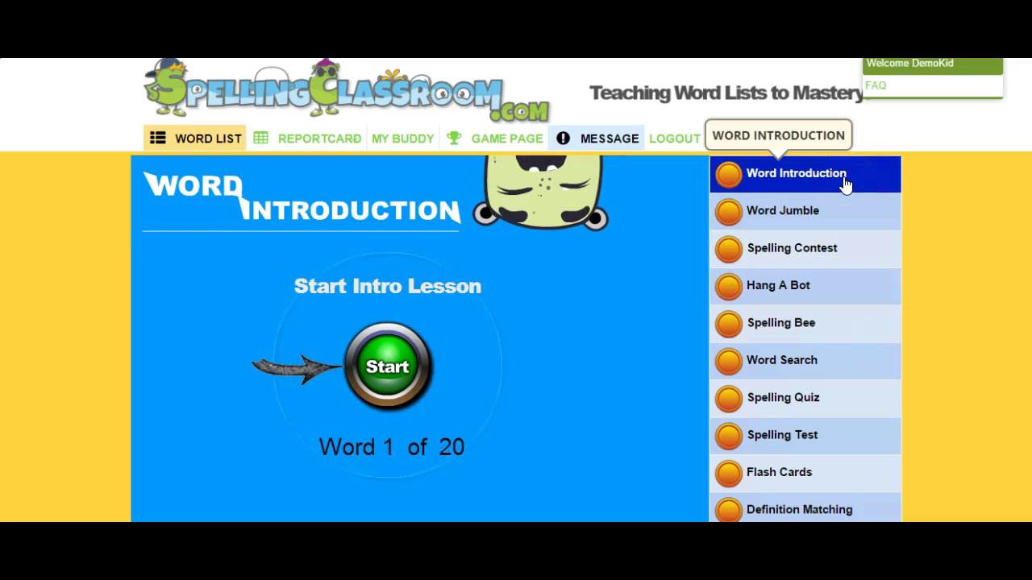
{"action": "left_click", "coordinate": [779, 174]}
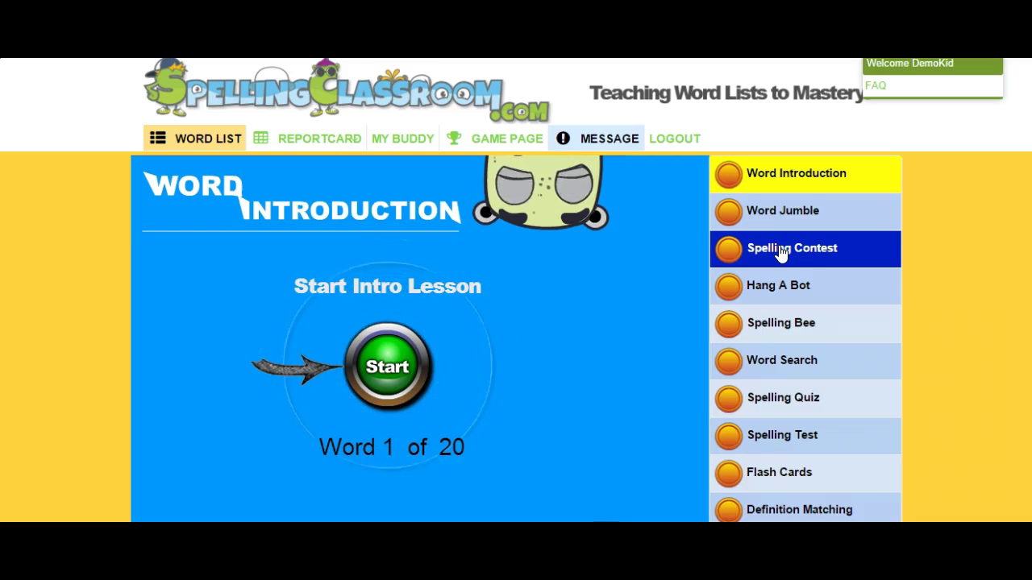
{"action": "scroll", "coordinate": [516, 290], "scroll_direction": "down", "scroll_amount": 2}
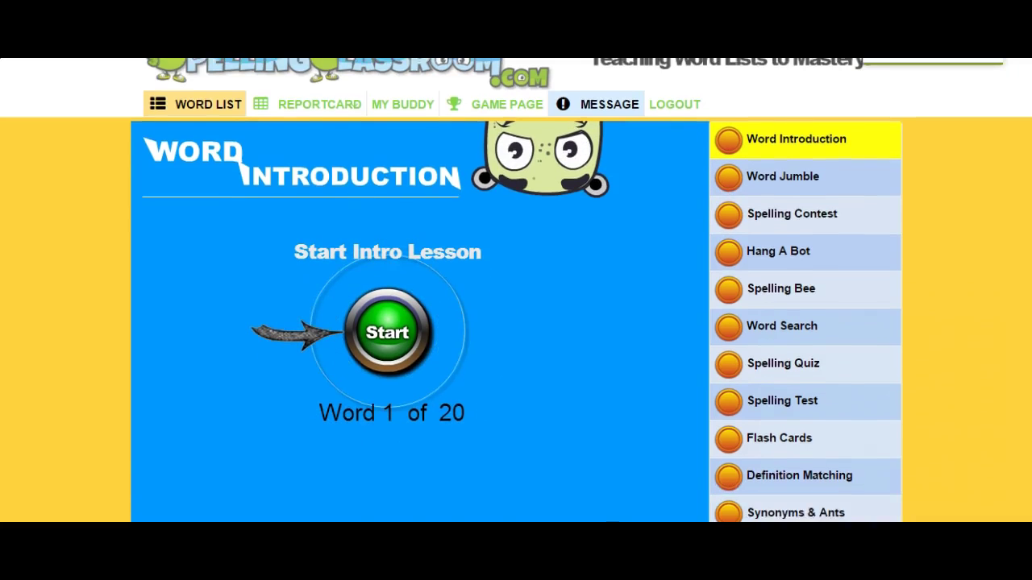
{"action": "scroll", "coordinate": [516, 290], "scroll_direction": "down", "scroll_amount": 2}
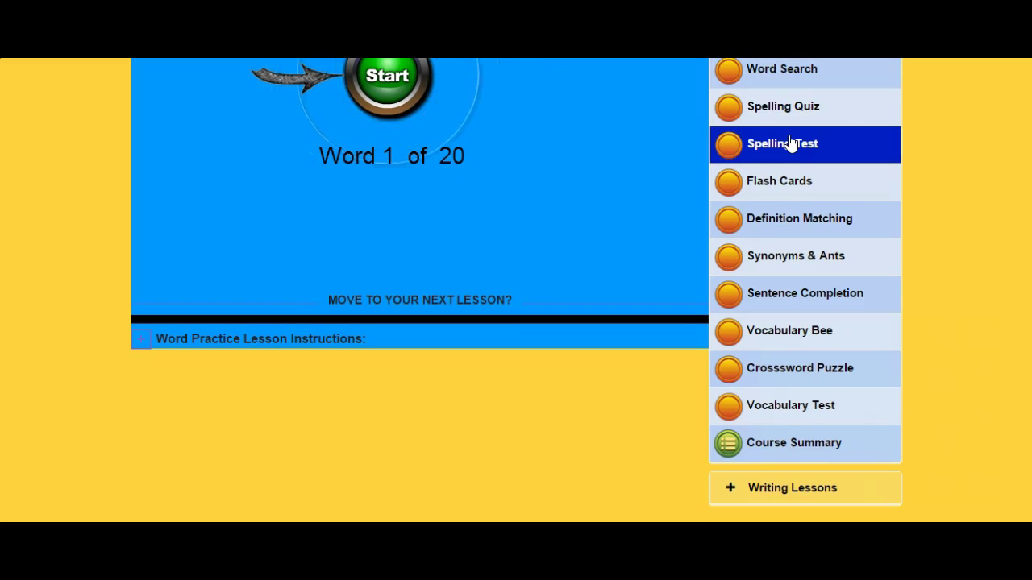
{"action": "left_click", "coordinate": [789, 199]}
{"action": "left_click", "coordinate": [782, 235]}
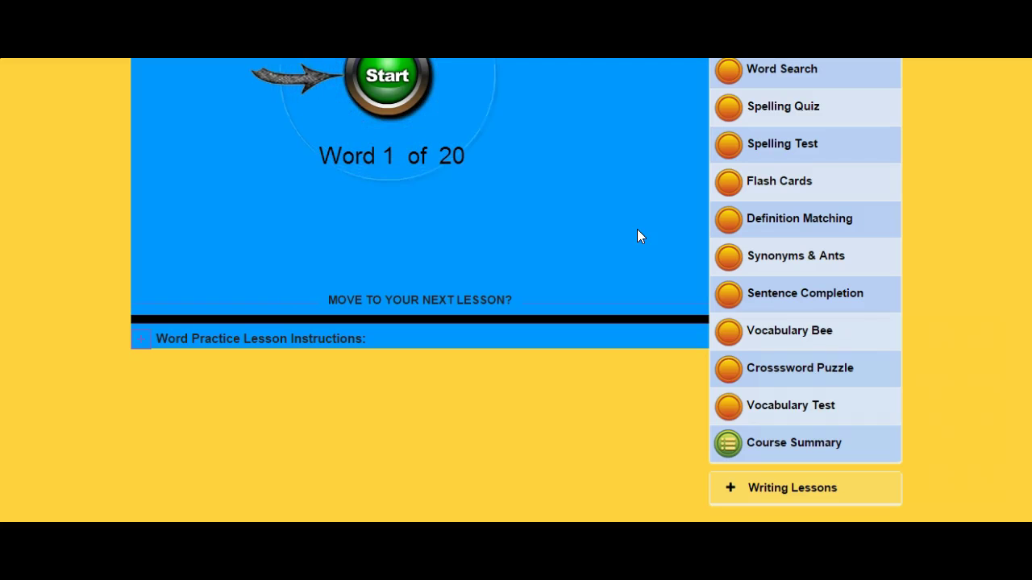
{"action": "left_click", "coordinate": [810, 155]}
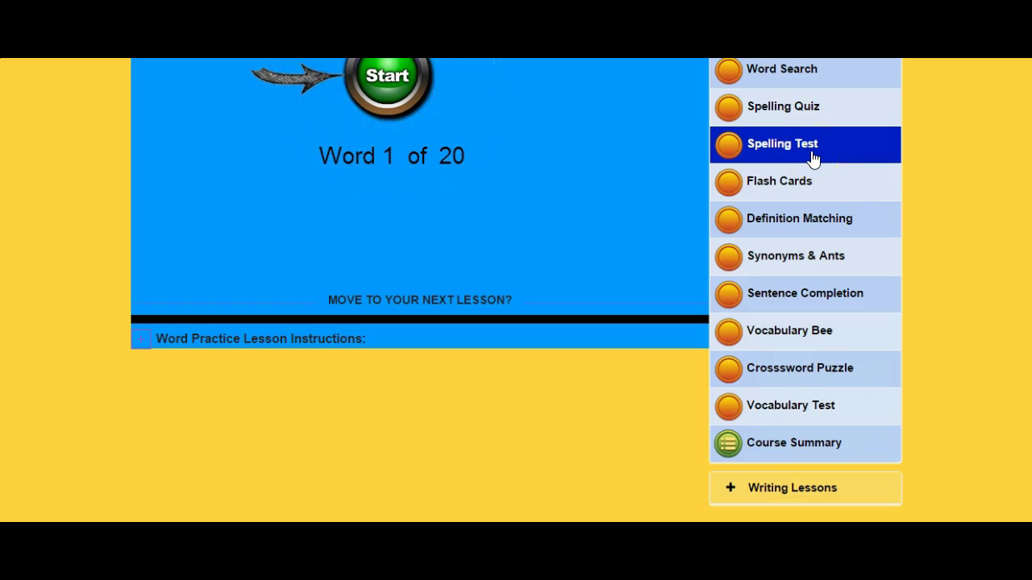
{"action": "left_click", "coordinate": [813, 169]}
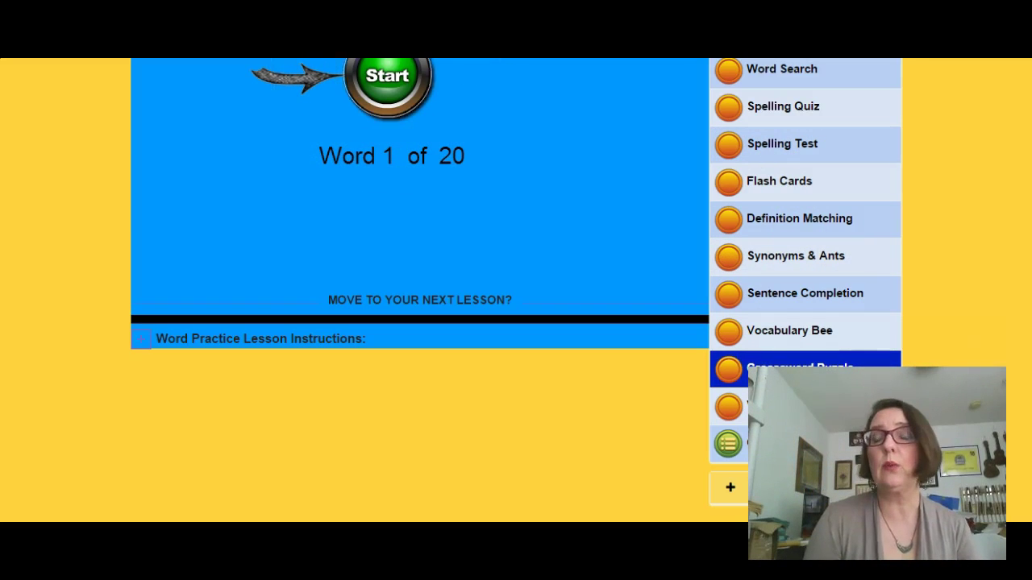
{"action": "scroll", "coordinate": [419, 290], "scroll_direction": "up", "scroll_amount": 4}
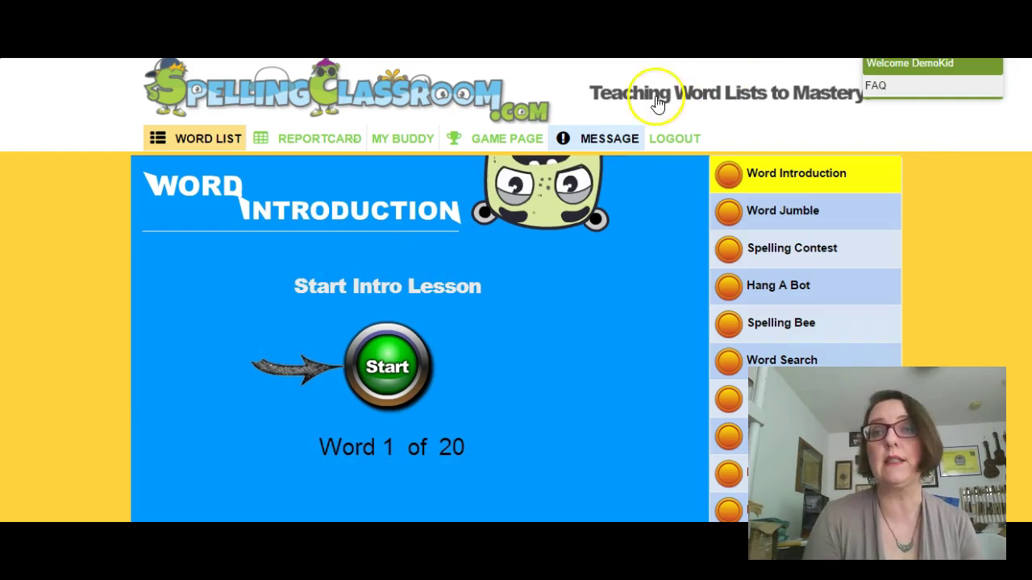
{"action": "left_click", "coordinate": [682, 138]}
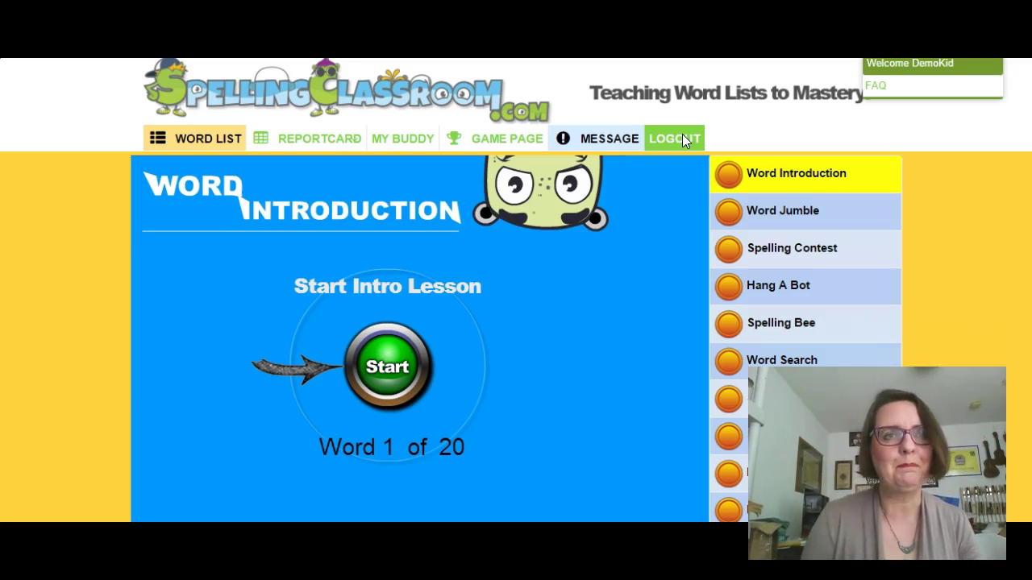
Log out of the student account and log in with the teacher's username and password
{"action": "left_click", "coordinate": [678, 139]}
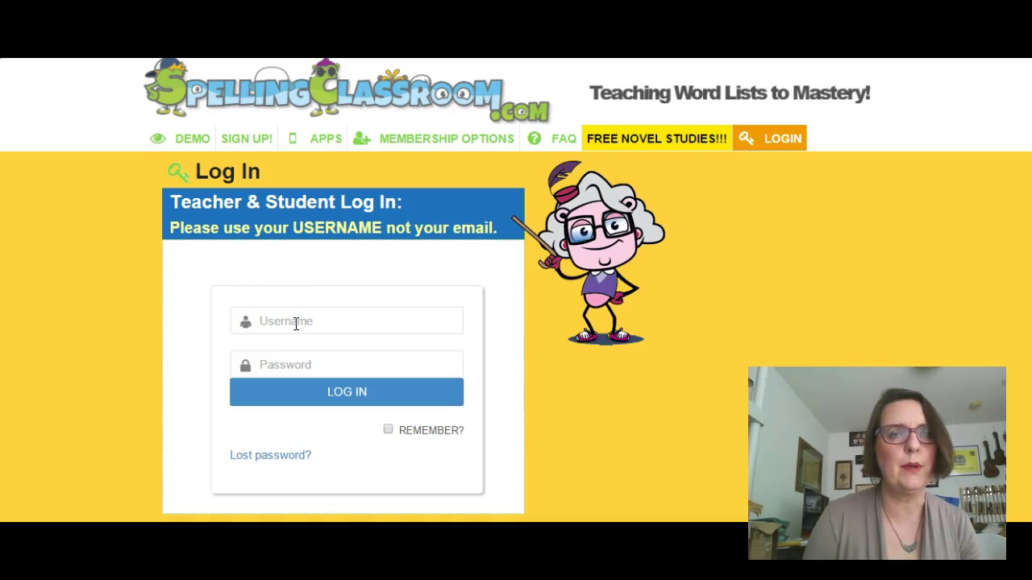
{"action": "left_click", "coordinate": [296, 323]}
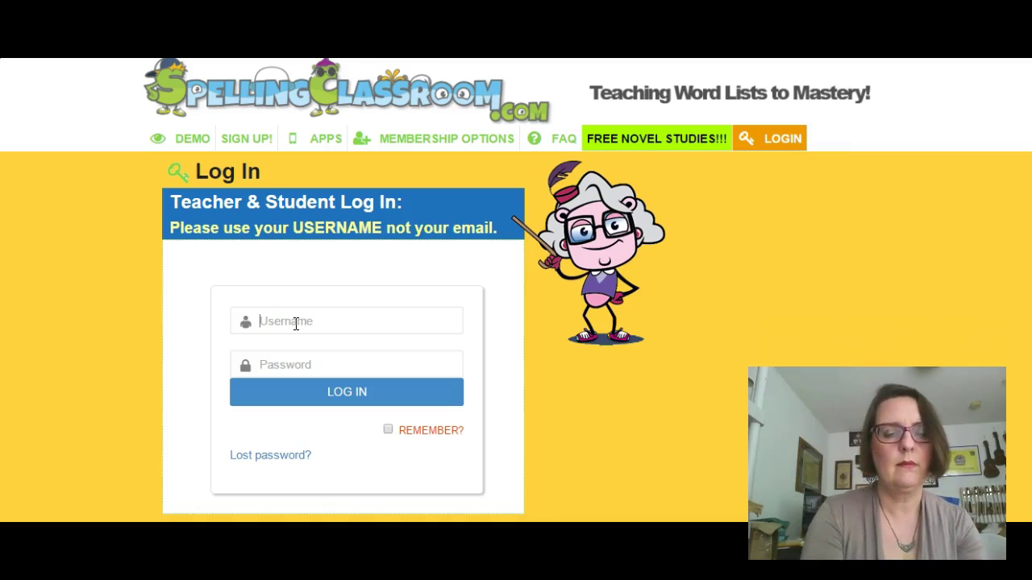
{"action": "type", "text": "SandraTWP"}
{"action": "key", "text": "Tab"}
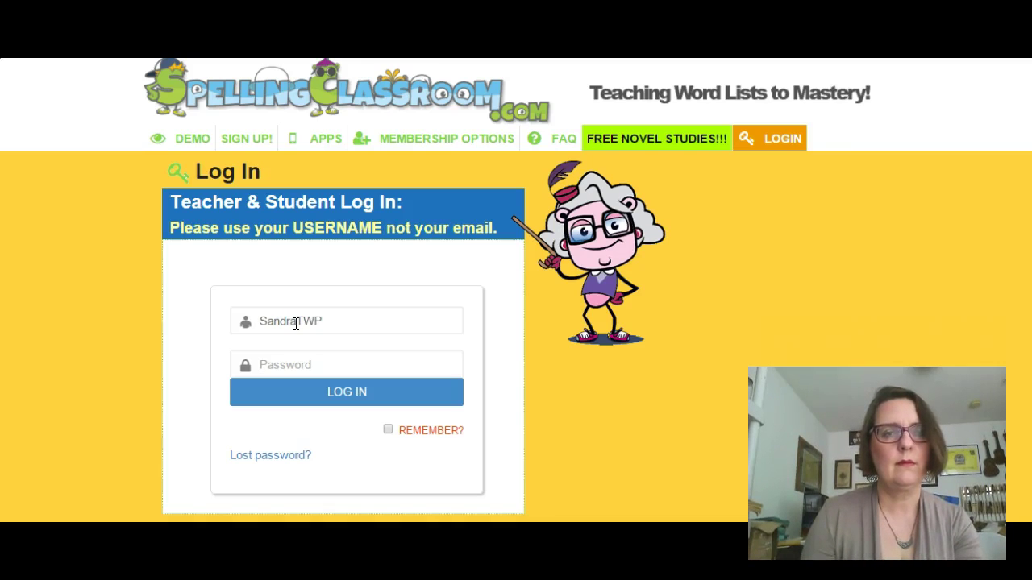
{"action": "type", "text": "********"}
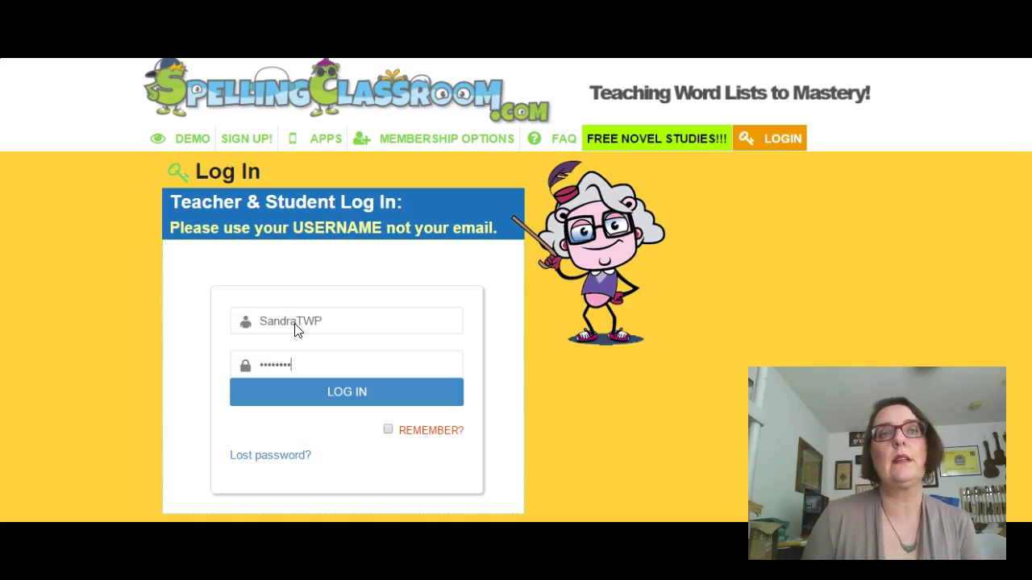
{"action": "key", "text": "Return"}
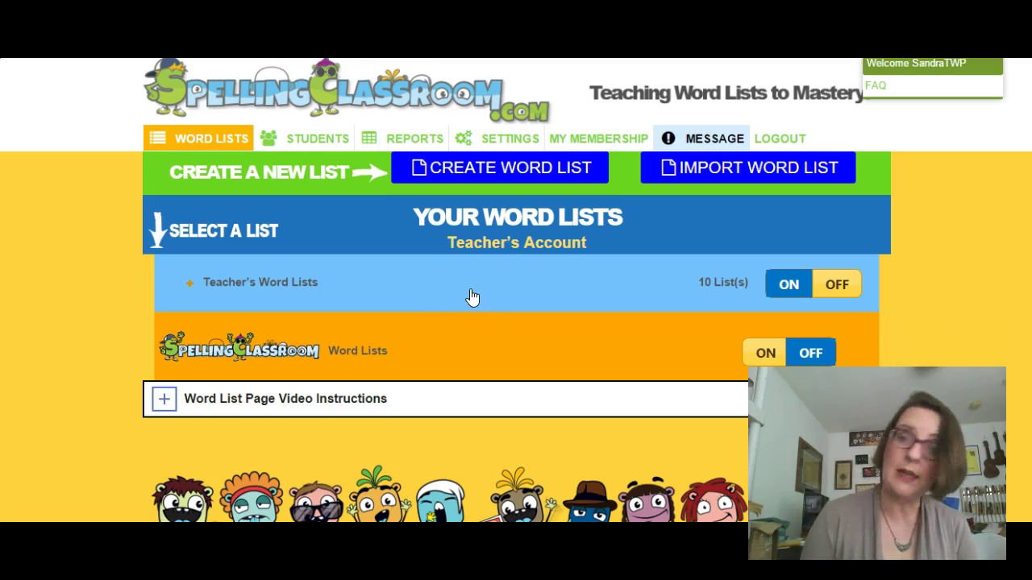
Turn on the SpellingClassroom Word Lists alongside Teacher's Word Lists
{"action": "left_click", "coordinate": [793, 300]}
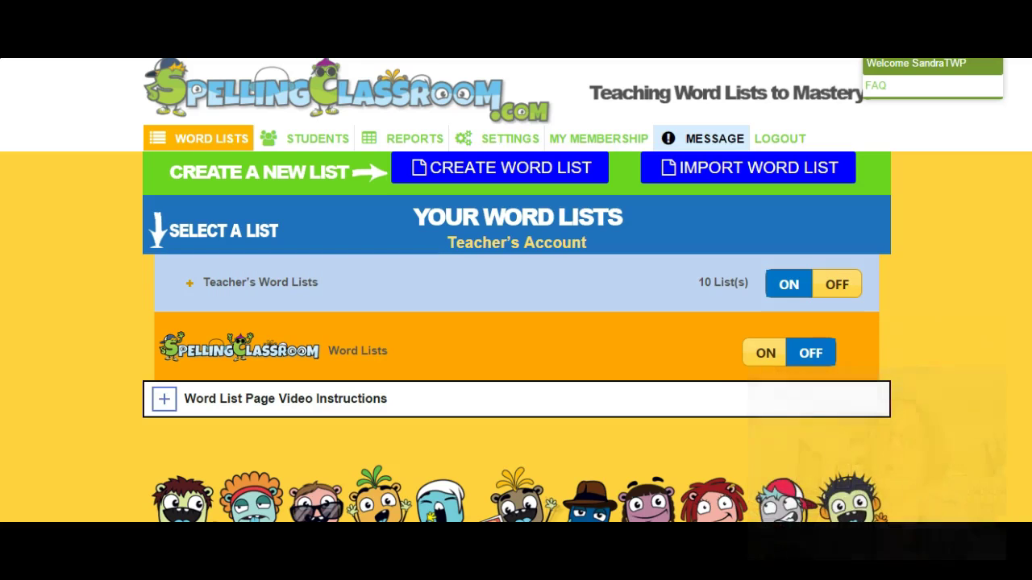
{"action": "left_click", "coordinate": [597, 305]}
{"action": "left_click", "coordinate": [787, 284]}
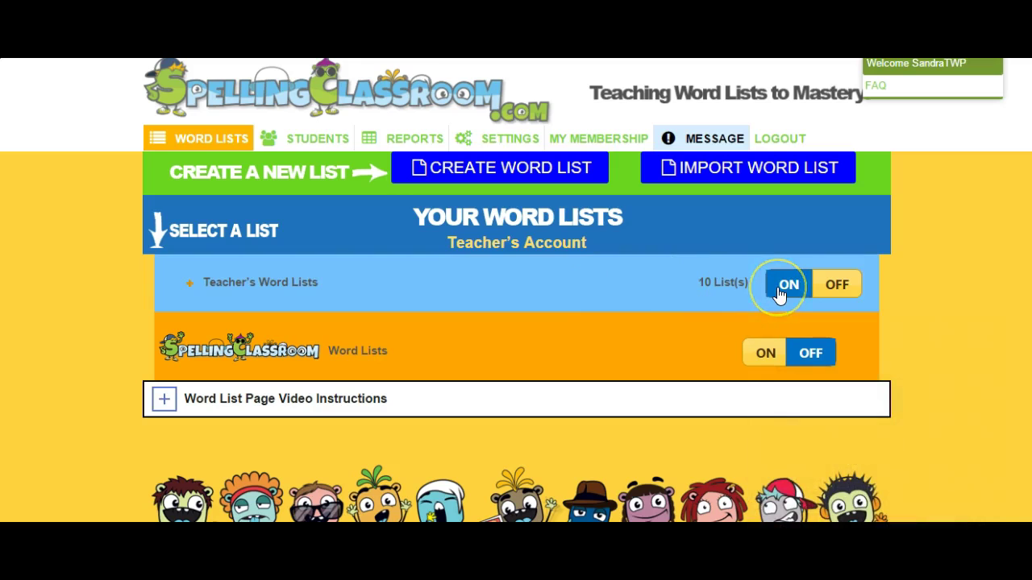
{"action": "left_click", "coordinate": [481, 378]}
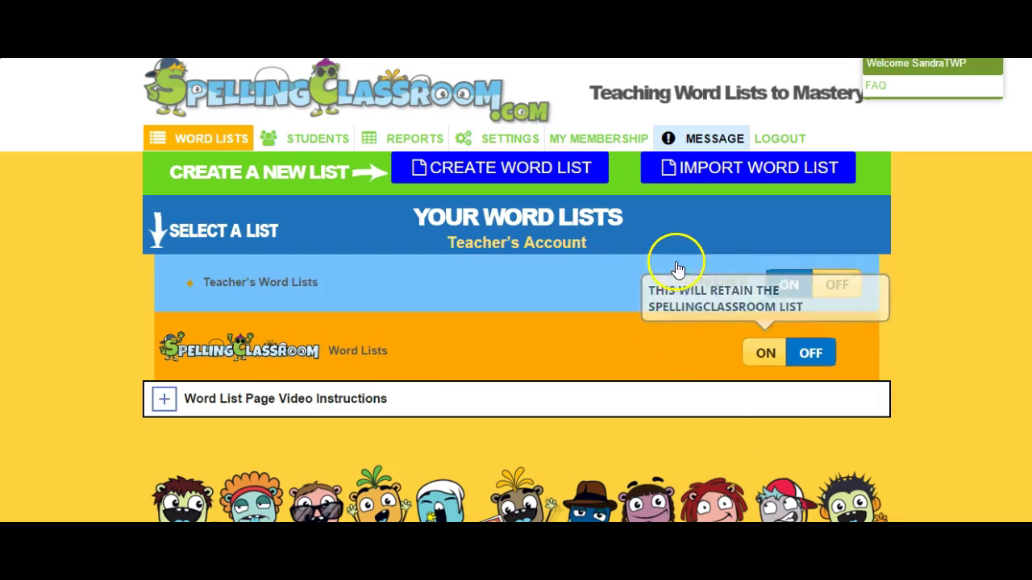
{"action": "left_click", "coordinate": [756, 355]}
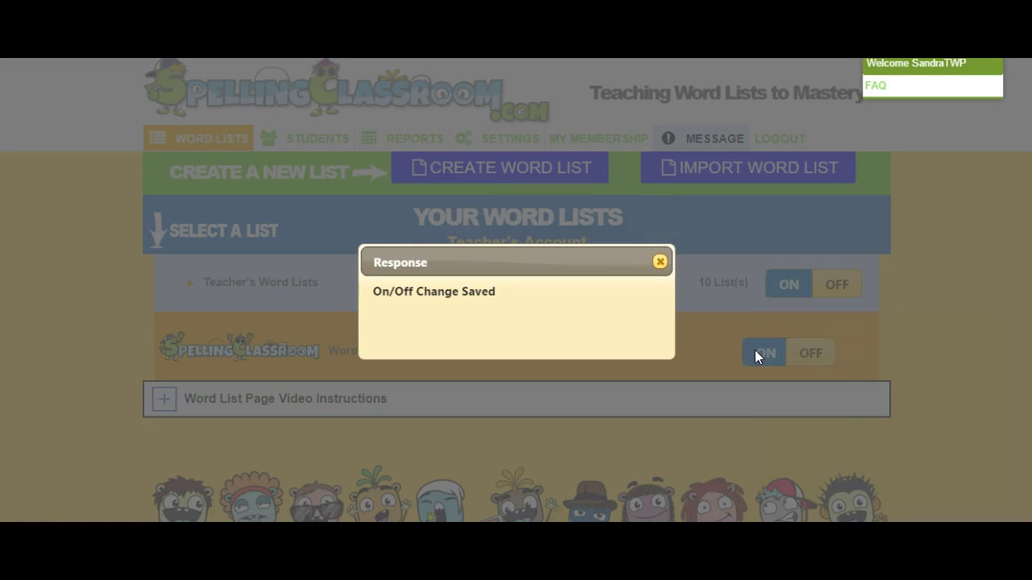
Close the On/Off Change Saved response dialog
{"action": "left_click", "coordinate": [660, 262]}
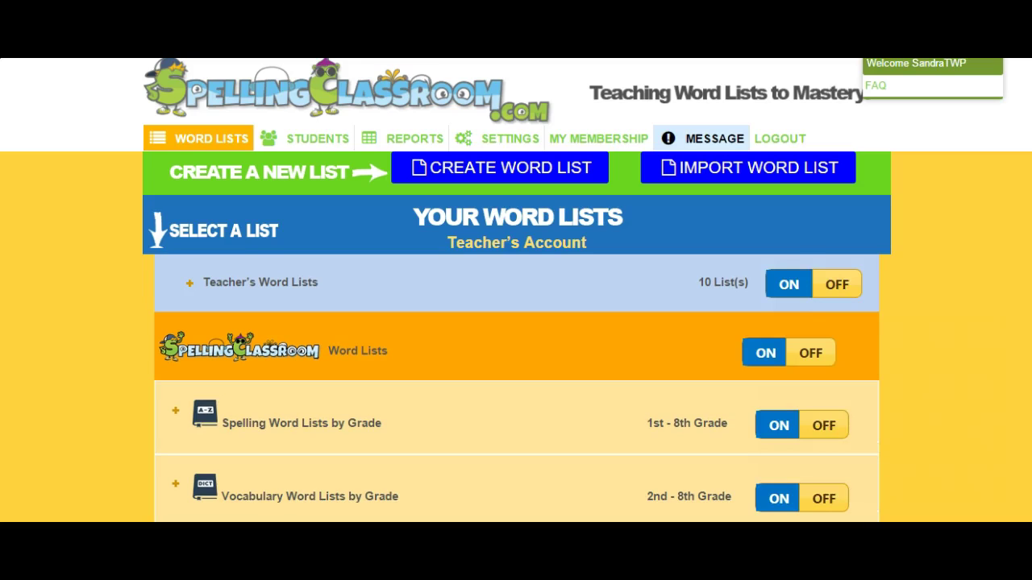
{"action": "scroll", "coordinate": [516, 323], "scroll_direction": "down", "scroll_amount": 1}
{"action": "scroll", "coordinate": [516, 322], "scroll_direction": "down", "scroll_amount": 3}
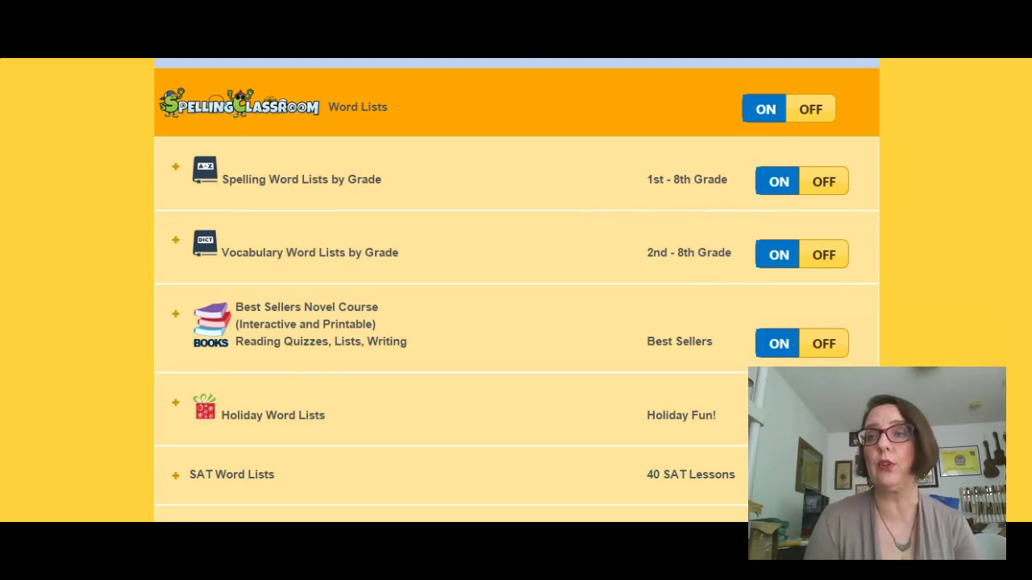
{"action": "scroll", "coordinate": [516, 290], "scroll_direction": "up", "scroll_amount": 3}
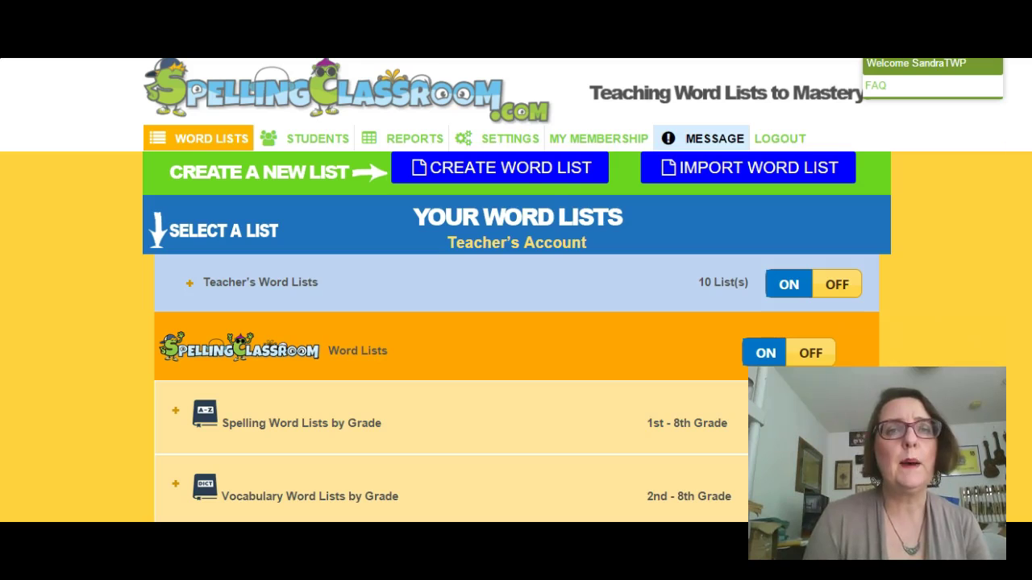
Start a new word list, remove the fifth blank entry, and enter 'cat' as word 1
{"action": "left_click", "coordinate": [536, 170]}
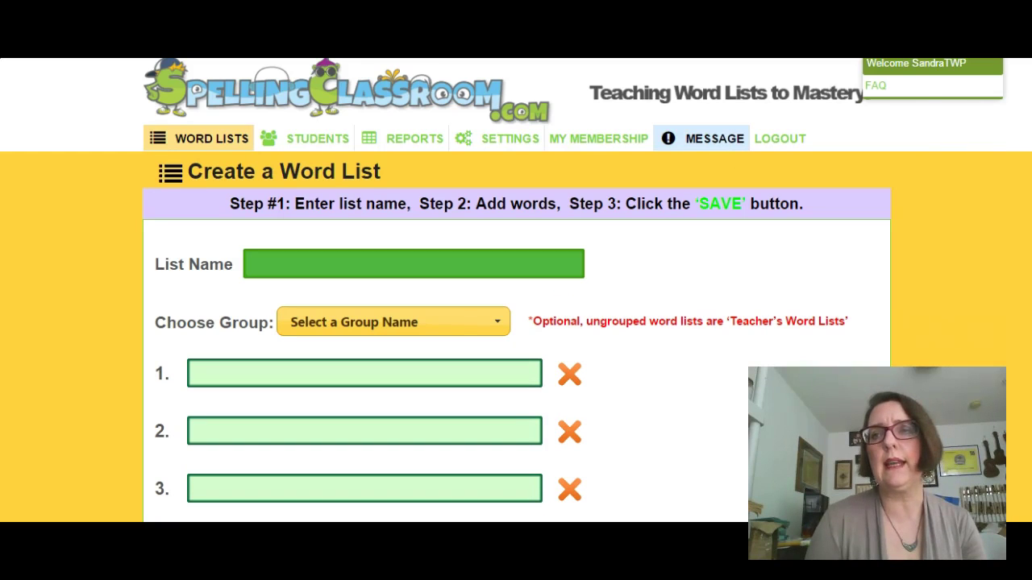
{"action": "scroll", "coordinate": [516, 322], "scroll_direction": "down", "scroll_amount": 2}
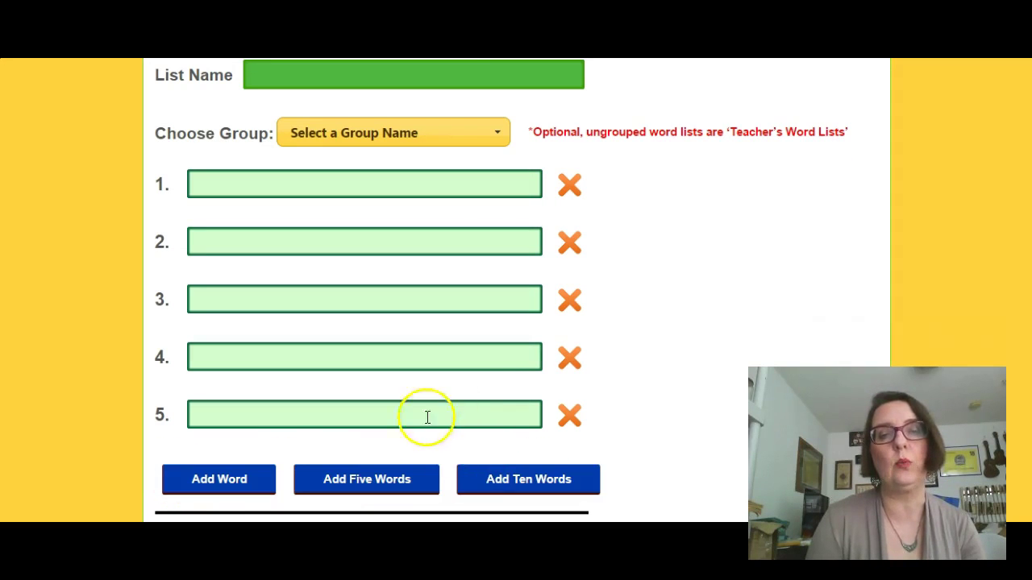
{"action": "left_click", "coordinate": [570, 416]}
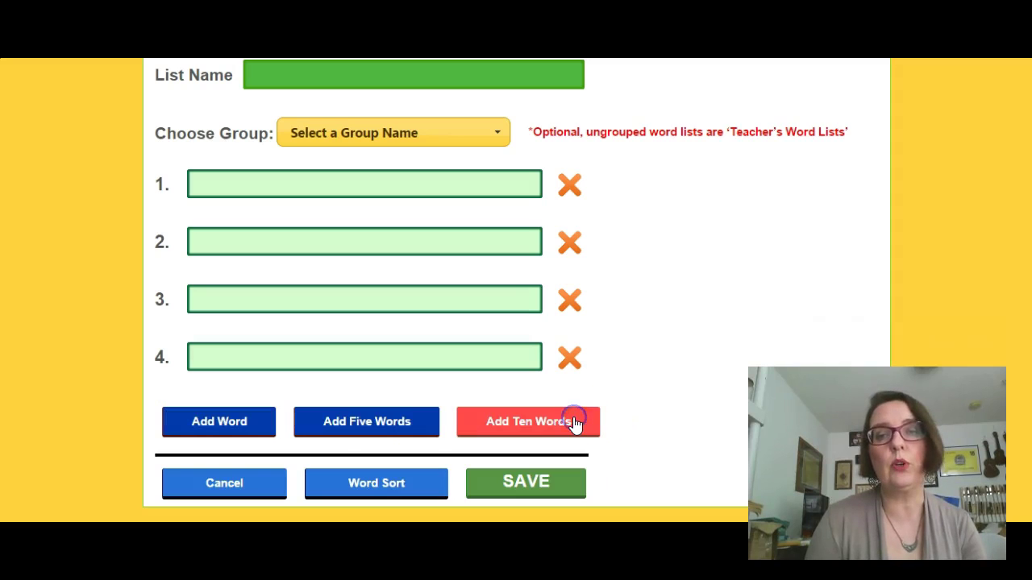
{"action": "left_click", "coordinate": [497, 184]}
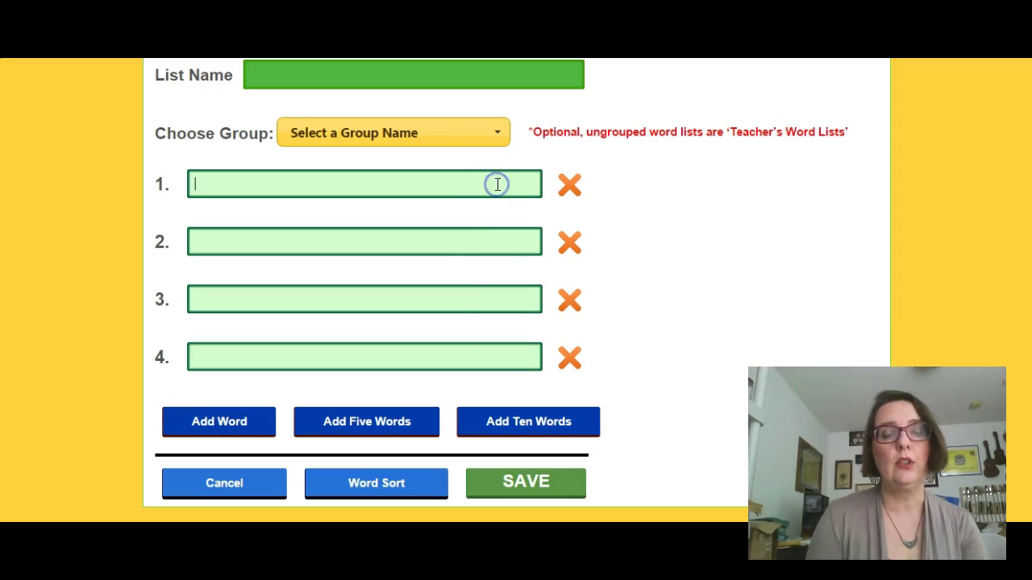
{"action": "type", "text": "cat"}
Name the new word list 'Demo List'
{"action": "left_click", "coordinate": [572, 71]}
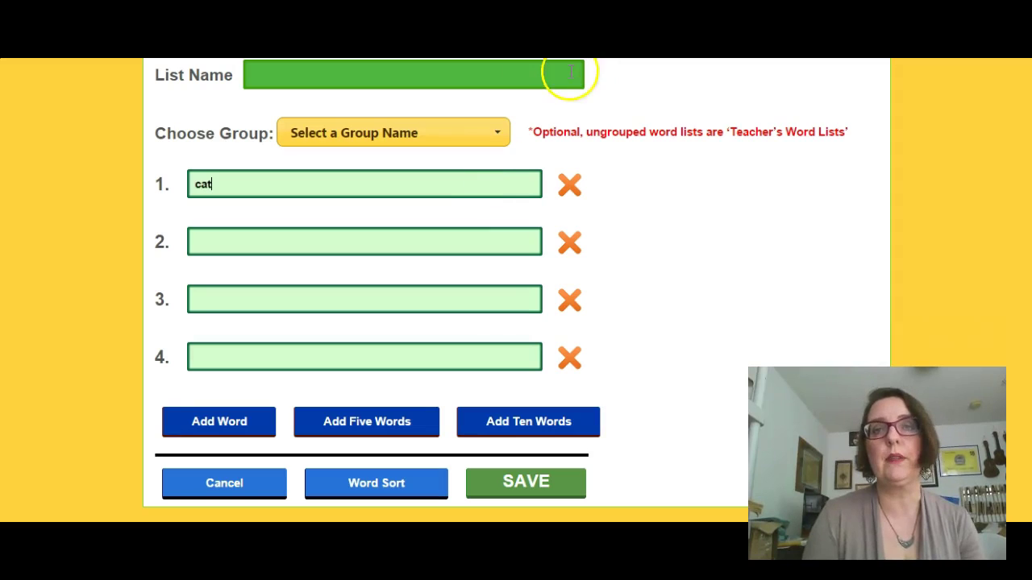
{"action": "type", "text": "Fake List"}
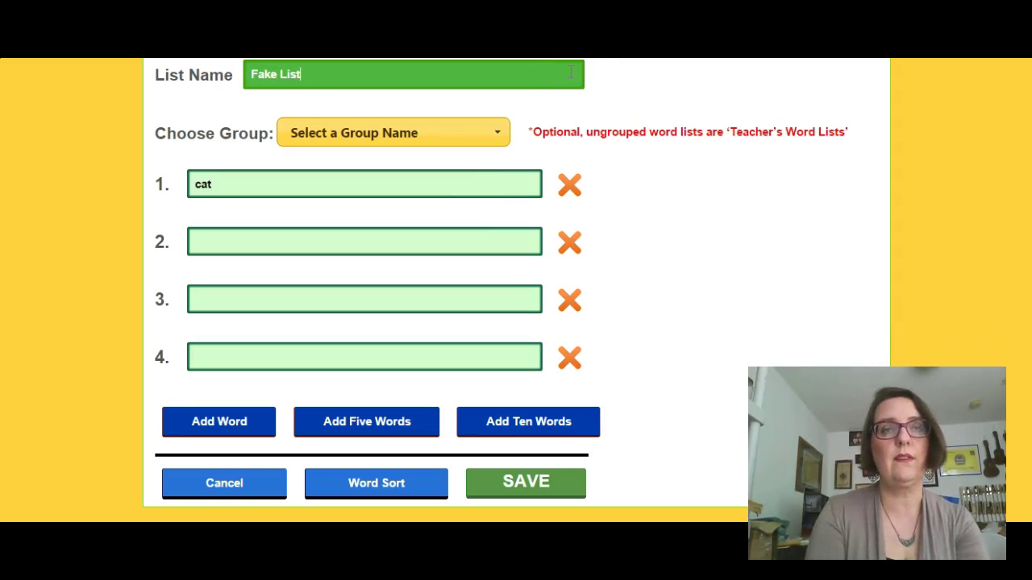
{"action": "key", "text": "Home"}
{"action": "key", "text": "ctrl+shift+Right"}
{"action": "type", "text": "Demo"}
File the list under the Teacher's Word Lists group
{"action": "left_click", "coordinate": [475, 144]}
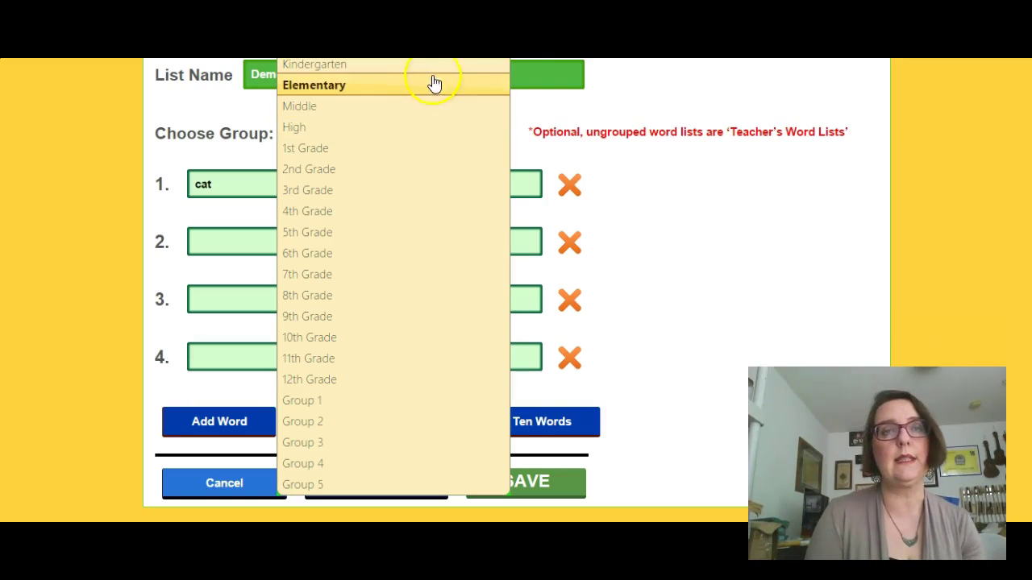
{"action": "scroll", "coordinate": [516, 291], "scroll_direction": "up", "scroll_amount": 1}
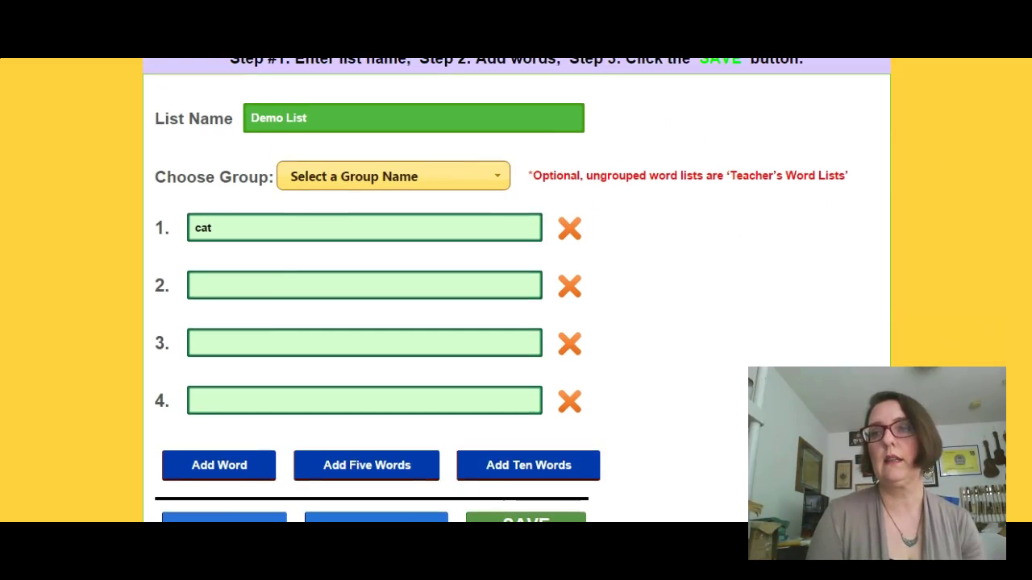
{"action": "left_click", "coordinate": [507, 179]}
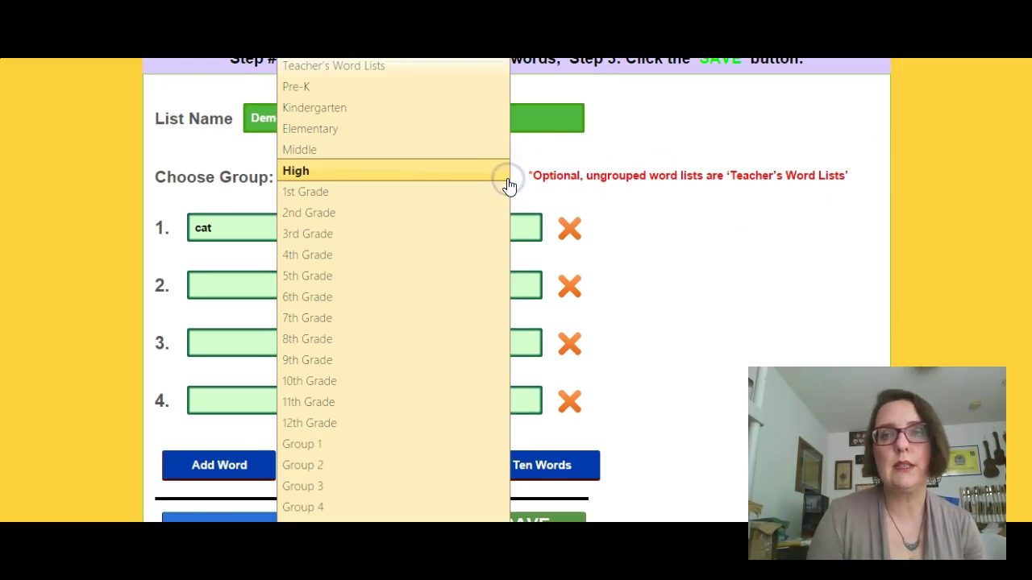
{"action": "left_click", "coordinate": [441, 68]}
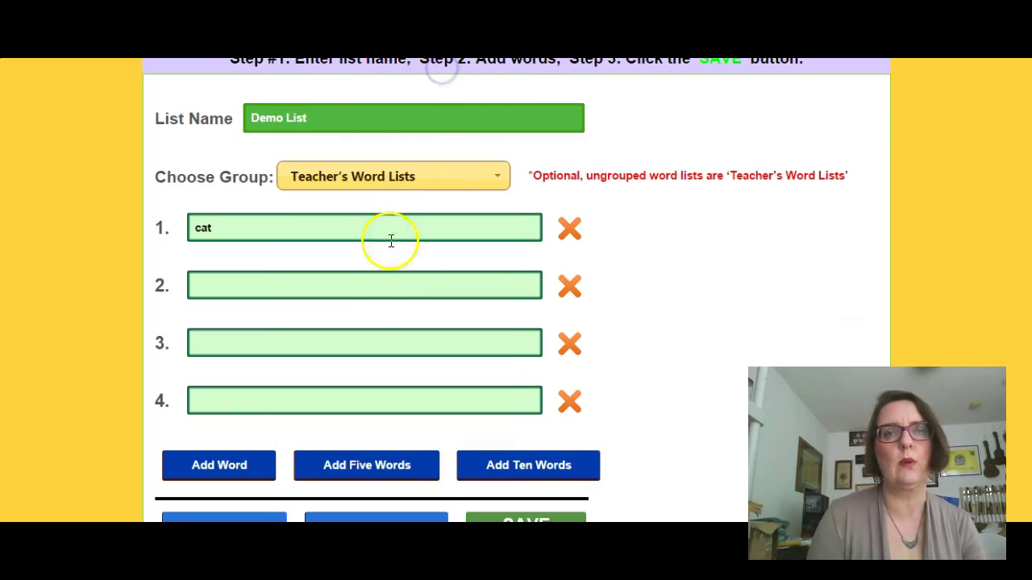
Enter 'mat', 'pat' and 'ludicris' as words 2 to 4
{"action": "type", "text": "mat pa"}
{"action": "key", "text": "BackSpace"}
{"action": "key", "text": "BackSpace"}
{"action": "key", "text": "BackSpace"}
{"action": "key", "text": "Tab"}
{"action": "type", "text": "pat"}
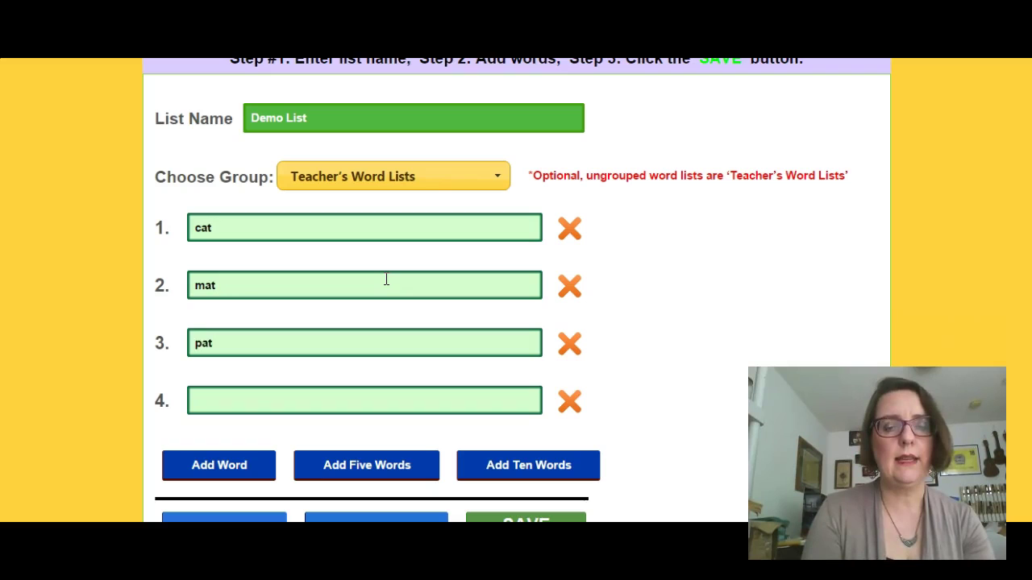
{"action": "key", "text": "Tab"}
{"action": "type", "text": "l"}
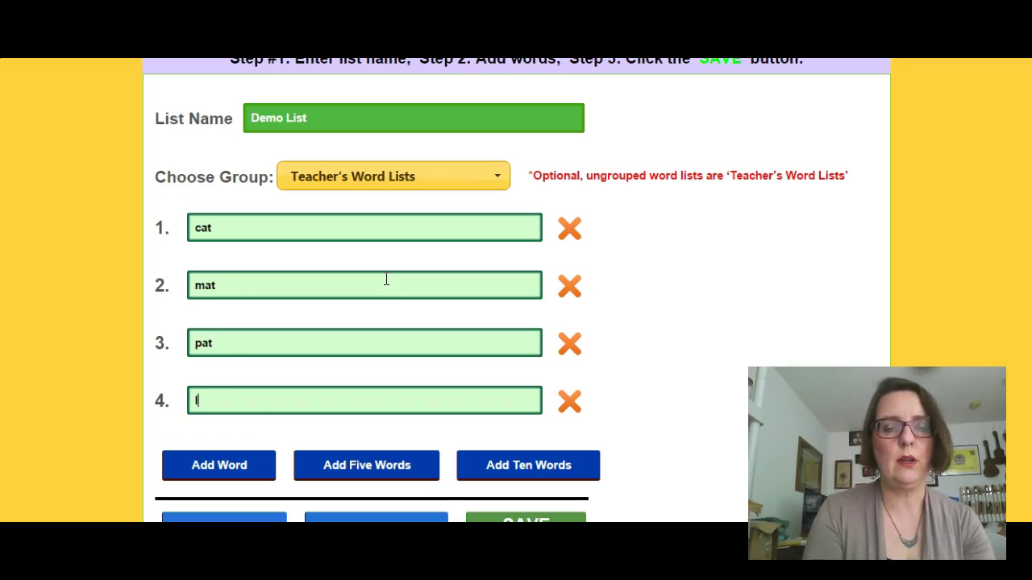
{"action": "type", "text": "udicr"}
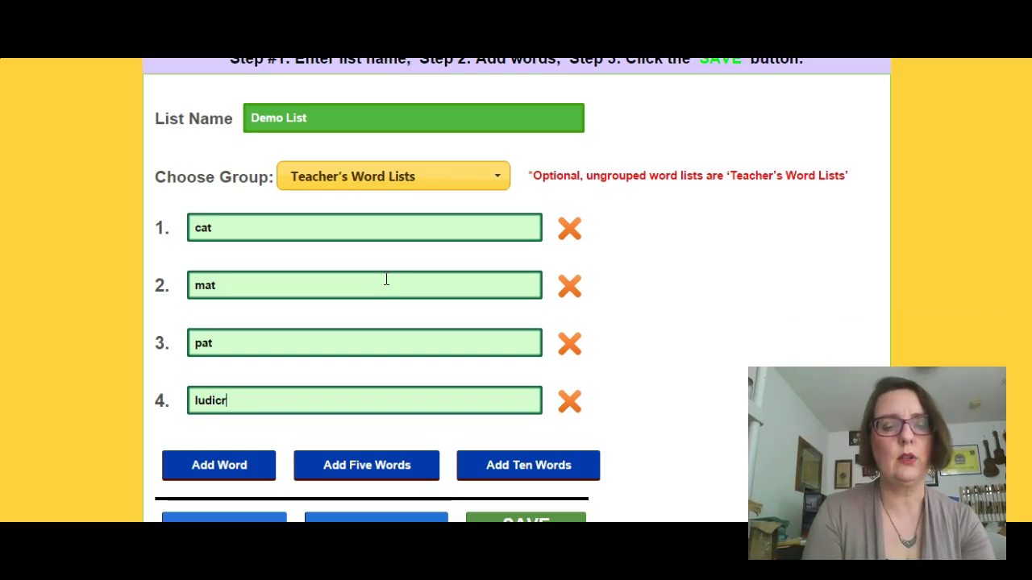
{"action": "type", "text": "is"}
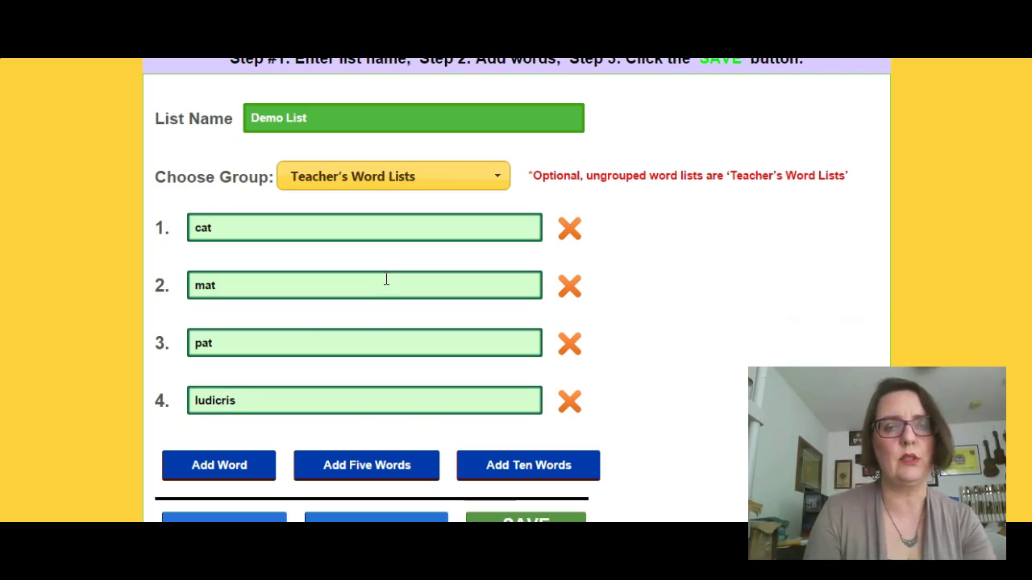
After the save is rejected, correct the fourth word from 'ludicris' to 'ludicrous'
{"action": "left_click", "coordinate": [505, 519]}
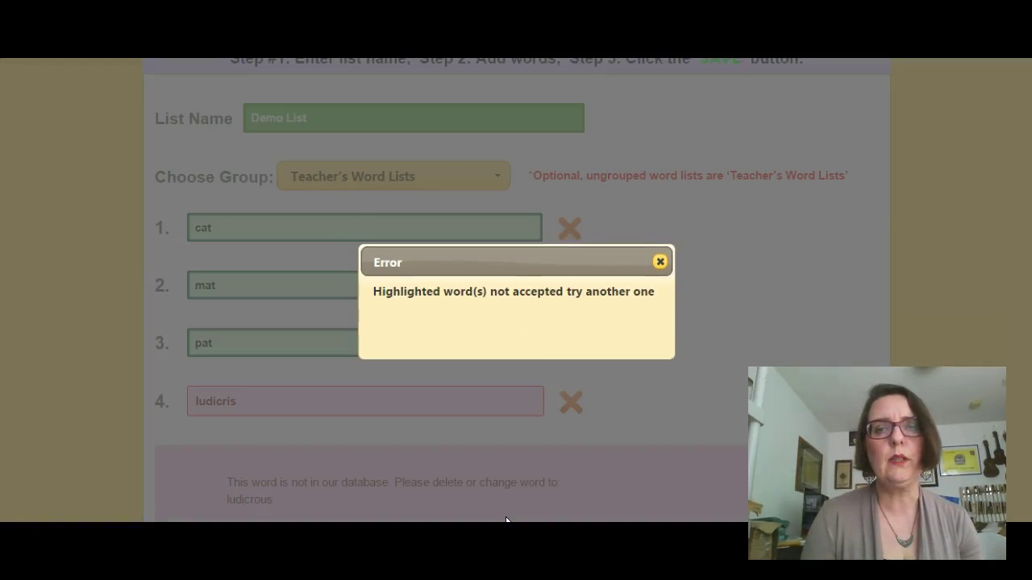
{"action": "left_click", "coordinate": [659, 263]}
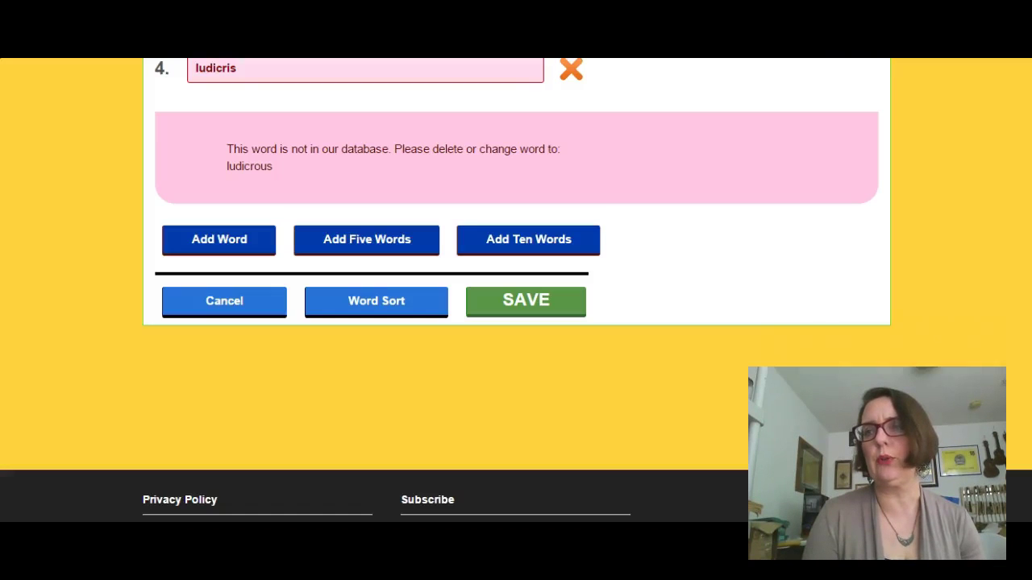
{"action": "scroll", "coordinate": [430, 300], "scroll_direction": "up", "scroll_amount": 2}
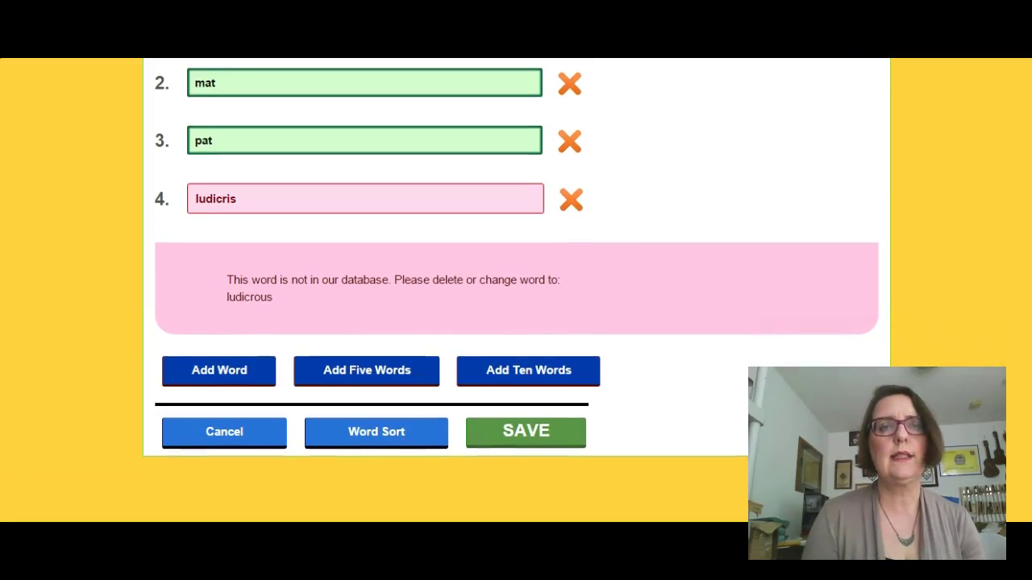
{"action": "left_click", "coordinate": [362, 197]}
{"action": "key", "text": "BackSpace"}
{"action": "key", "text": "BackSpace"}
{"action": "key", "text": "BackSpace"}
{"action": "key", "text": "BackSpace"}
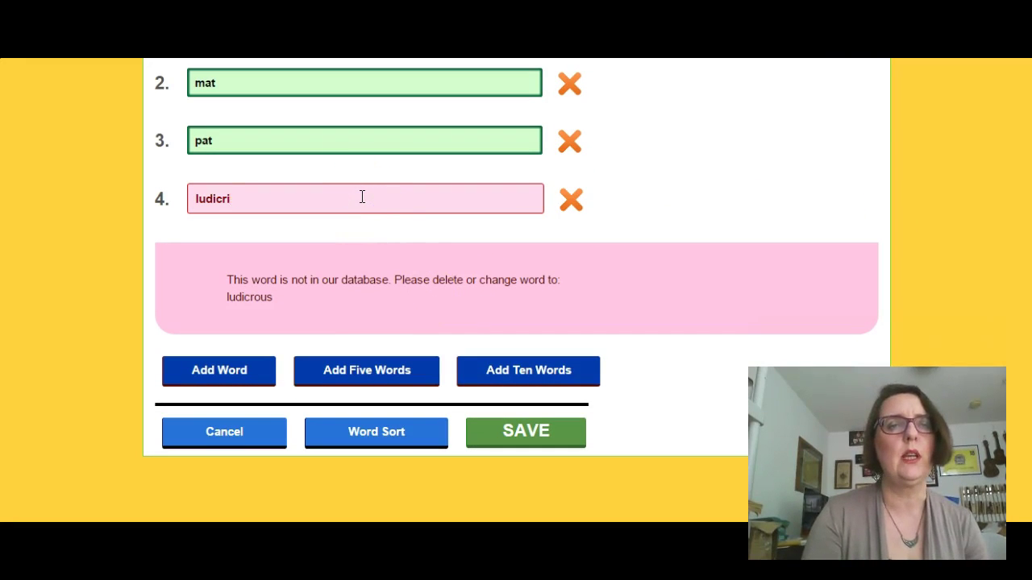
{"action": "type", "text": "crous"}
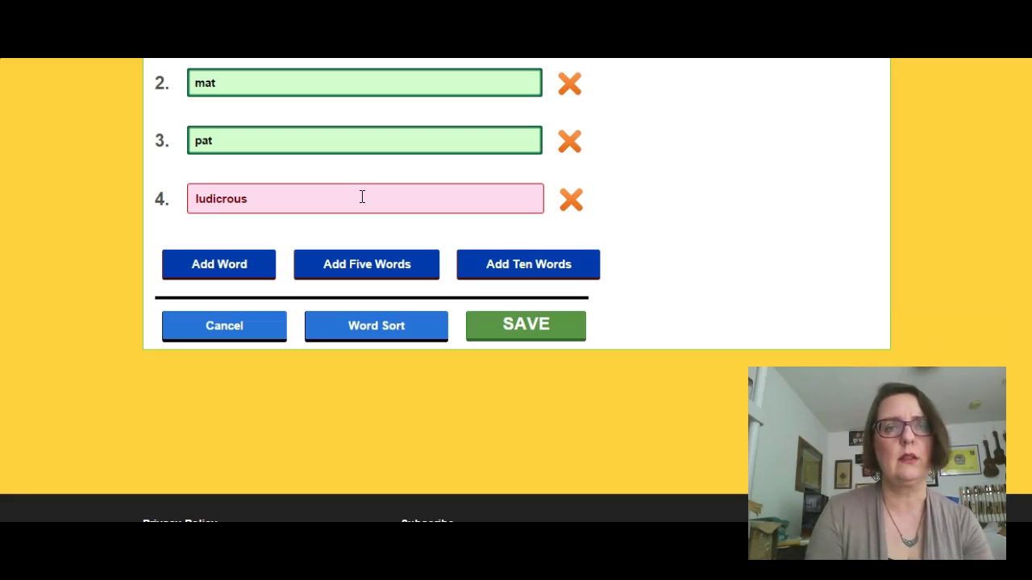
{"action": "left_click", "coordinate": [360, 196]}
Save Demo List, close the success message, and scroll back up to Your Word Lists
{"action": "left_click", "coordinate": [511, 332]}
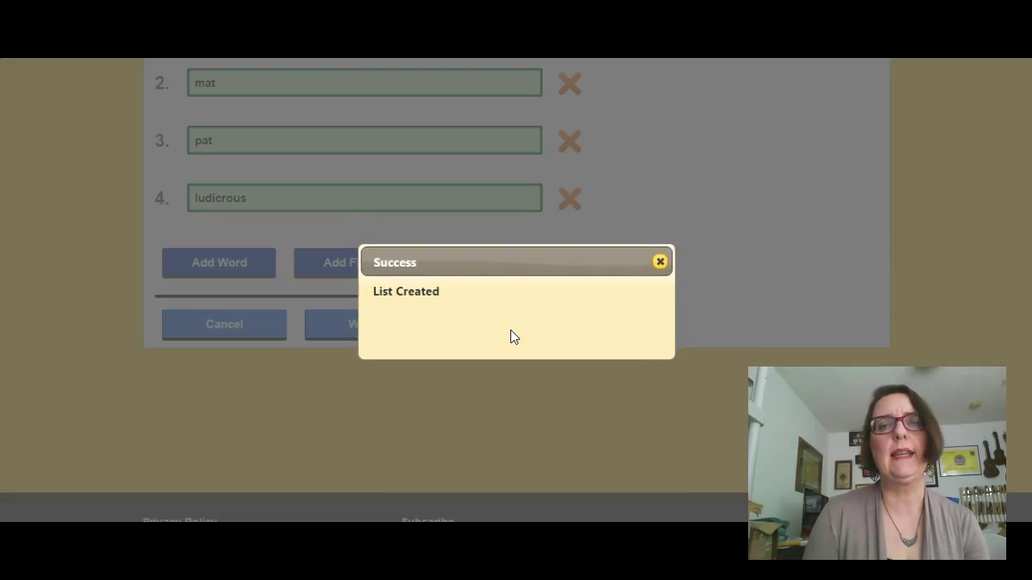
{"action": "left_click", "coordinate": [659, 262]}
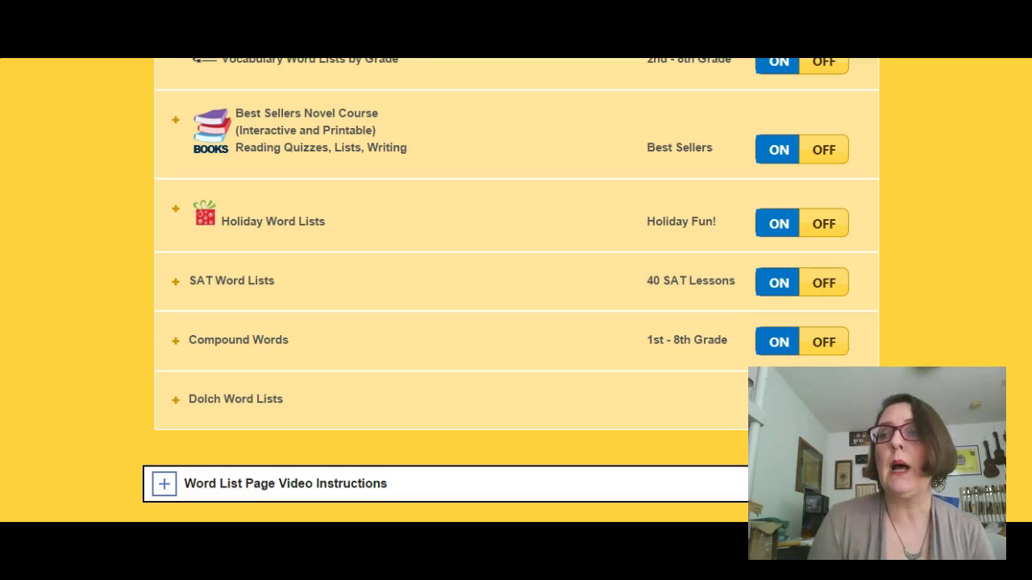
{"action": "scroll", "coordinate": [516, 290], "scroll_direction": "up", "scroll_amount": 5}
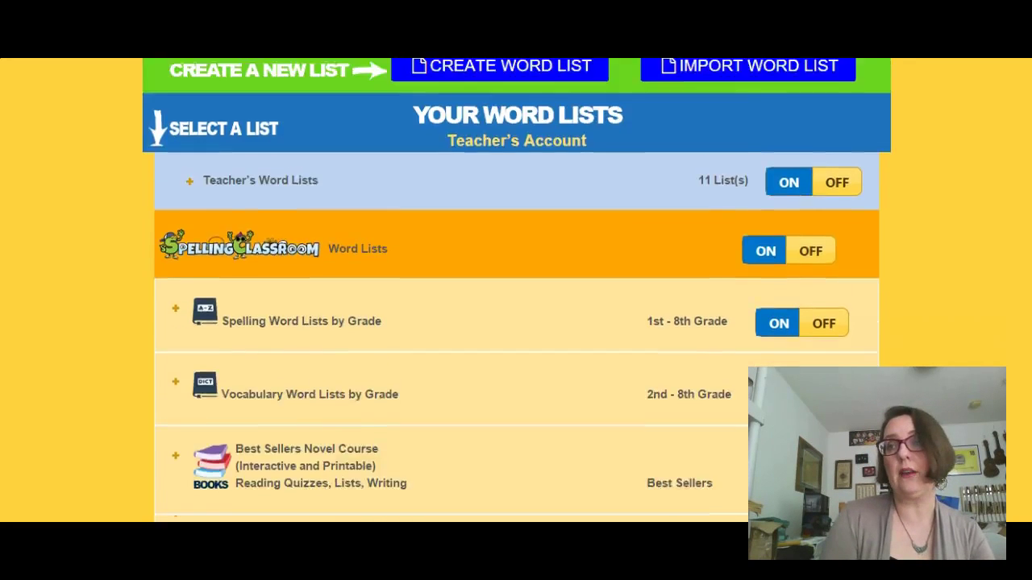
{"action": "scroll", "coordinate": [516, 290], "scroll_direction": "up", "scroll_amount": 2}
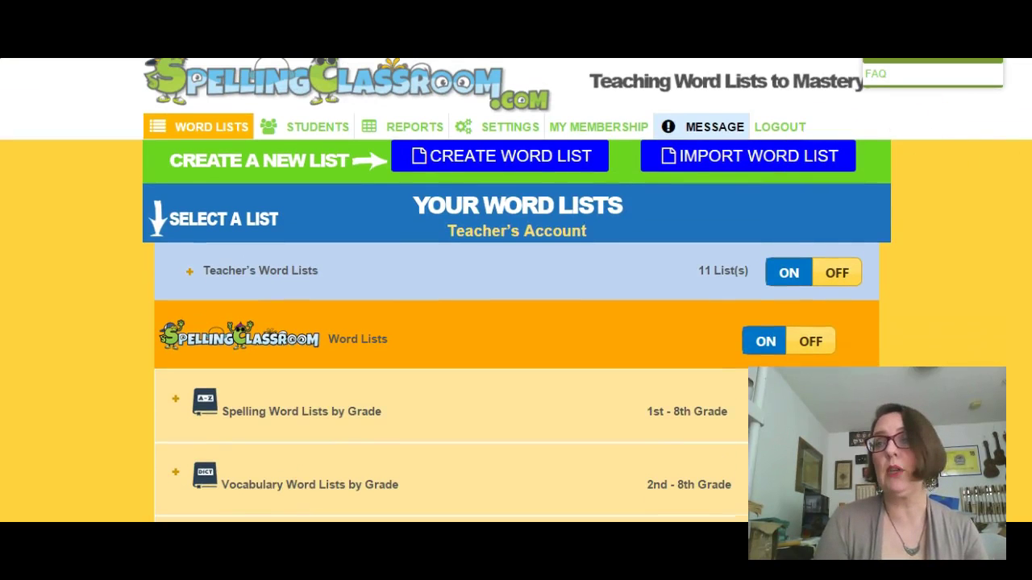
{"action": "scroll", "coordinate": [839, 161], "scroll_direction": "up", "scroll_amount": 1}
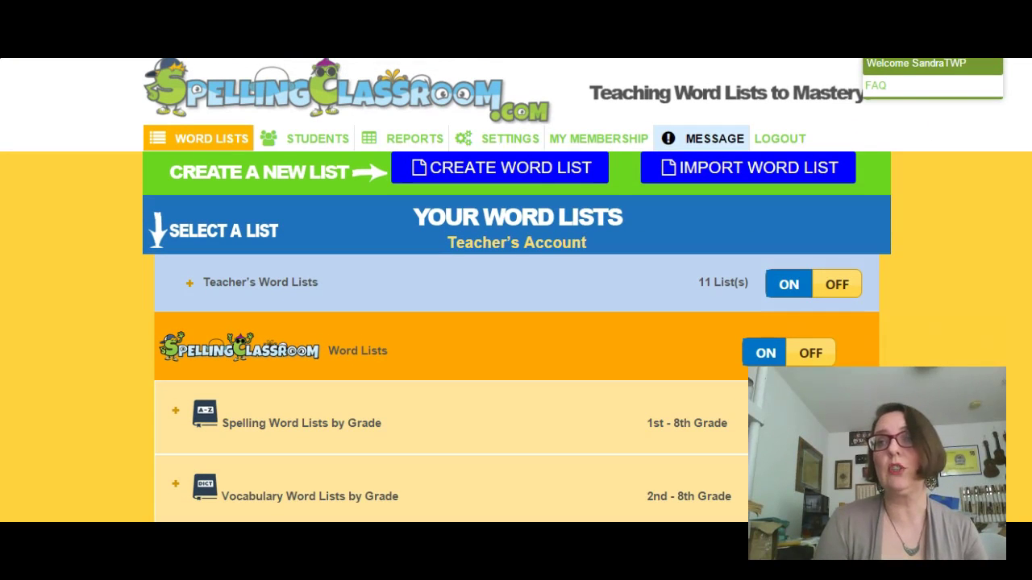
Go to the Teachers' Reports page from the REPORTS menu
{"action": "left_click", "coordinate": [390, 146]}
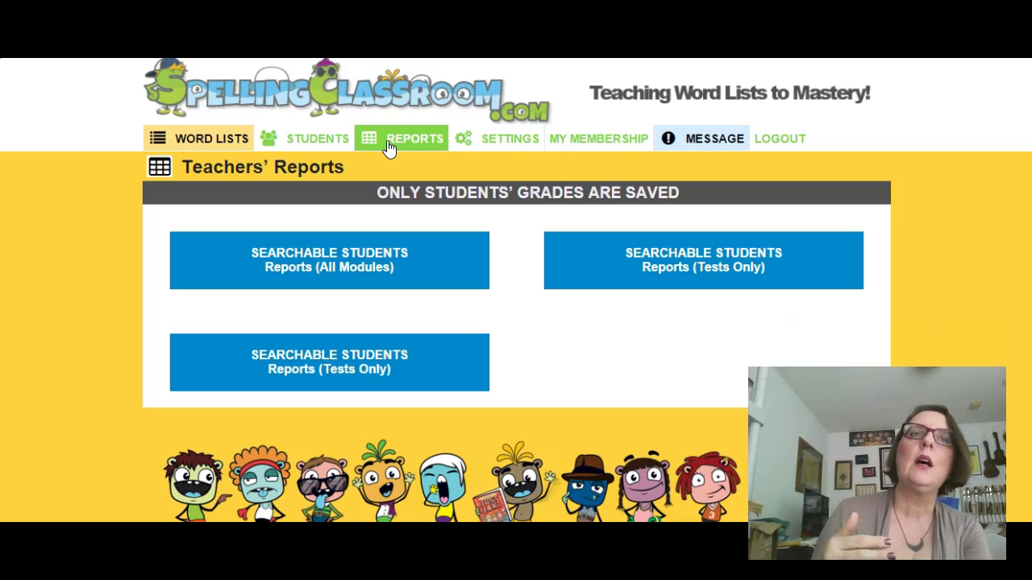
Open the Incorrect Words Report (Tests Only) and view its 17-entry results table
{"action": "left_click", "coordinate": [318, 346]}
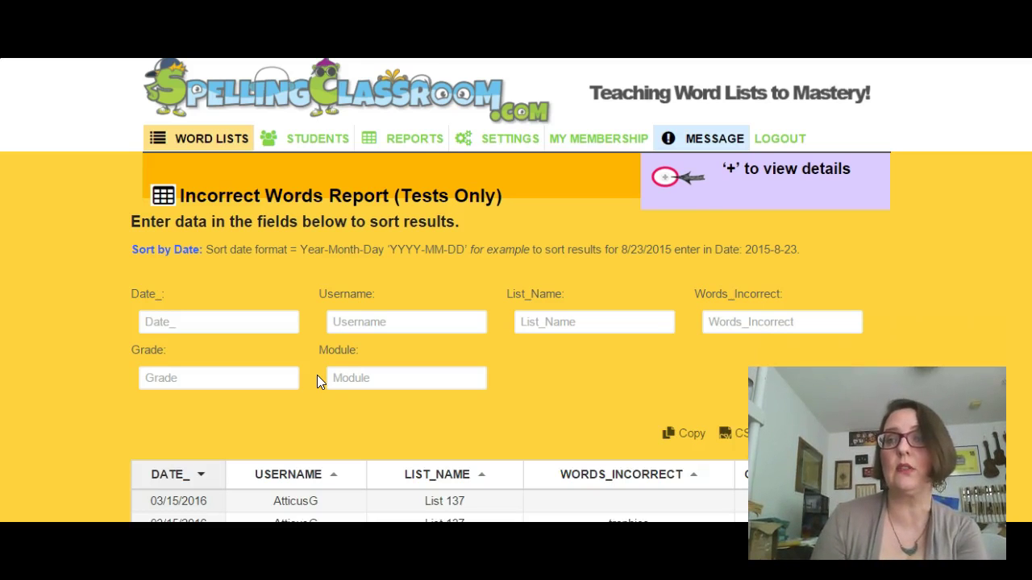
{"action": "scroll", "coordinate": [516, 290], "scroll_direction": "down", "scroll_amount": 5}
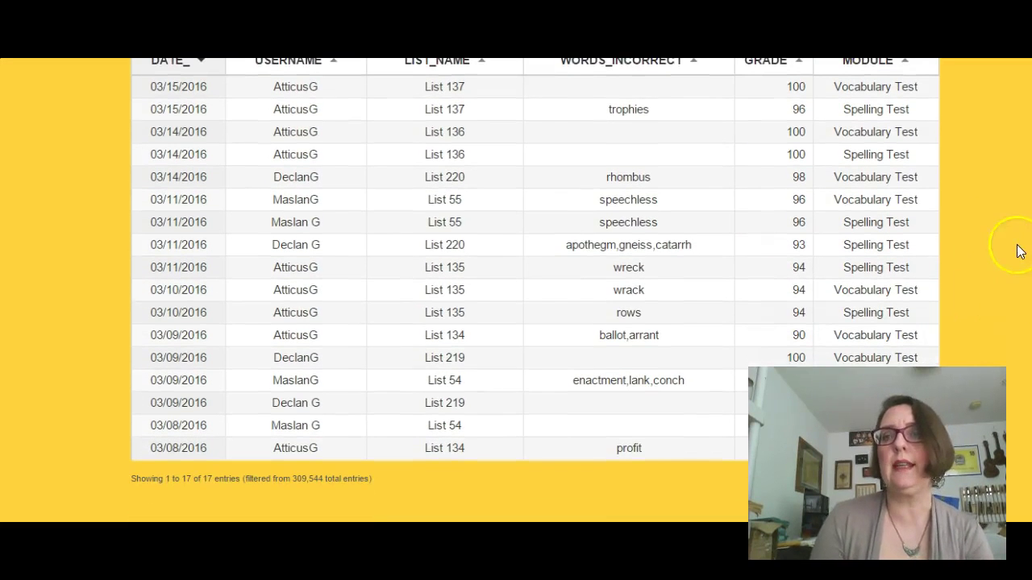
{"action": "scroll", "coordinate": [1015, 250], "scroll_direction": "up", "scroll_amount": 1}
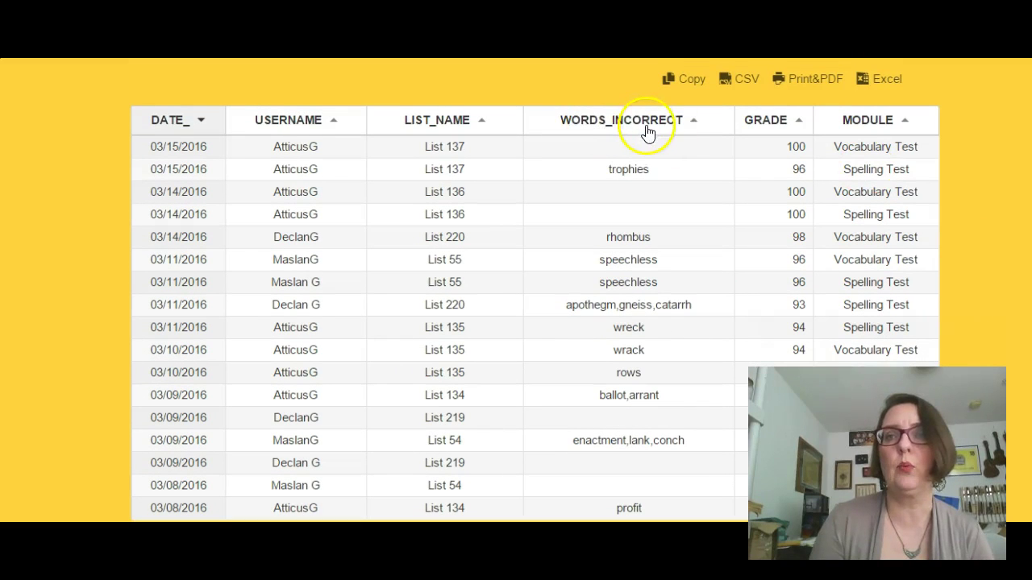
{"action": "left_click", "coordinate": [596, 153]}
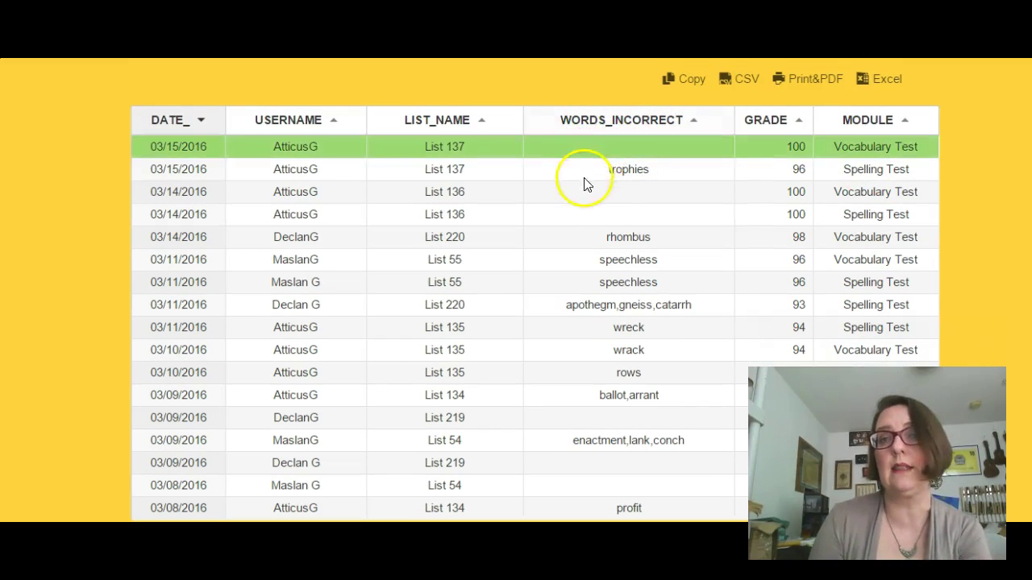
{"action": "left_click", "coordinate": [628, 169]}
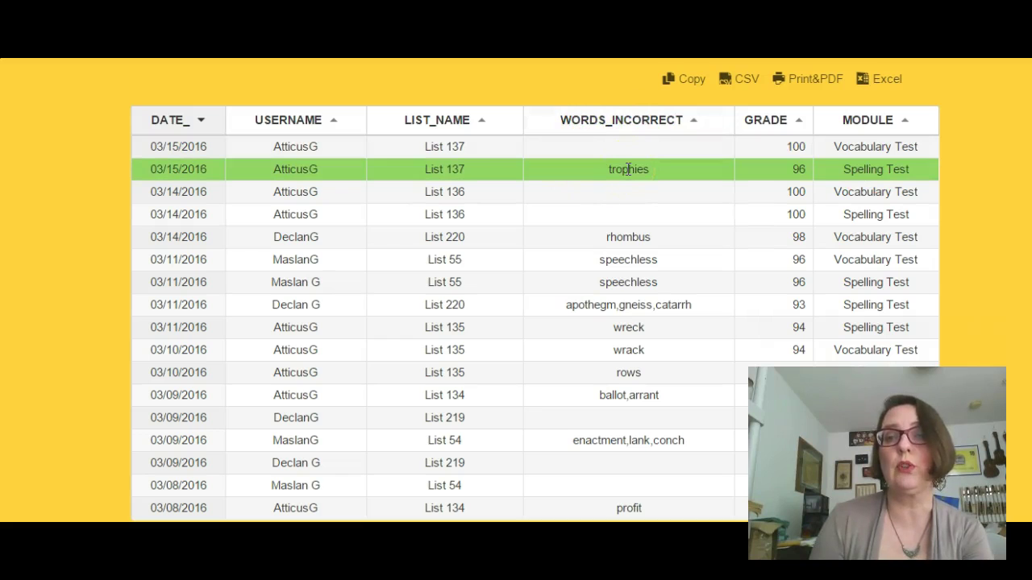
{"action": "left_click", "coordinate": [624, 306]}
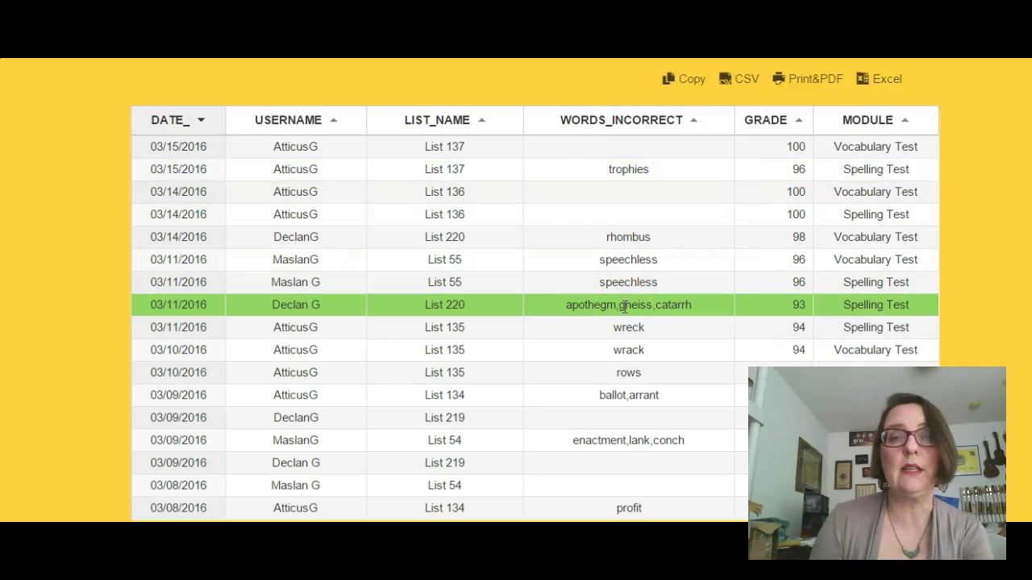
{"action": "left_click", "coordinate": [569, 307]}
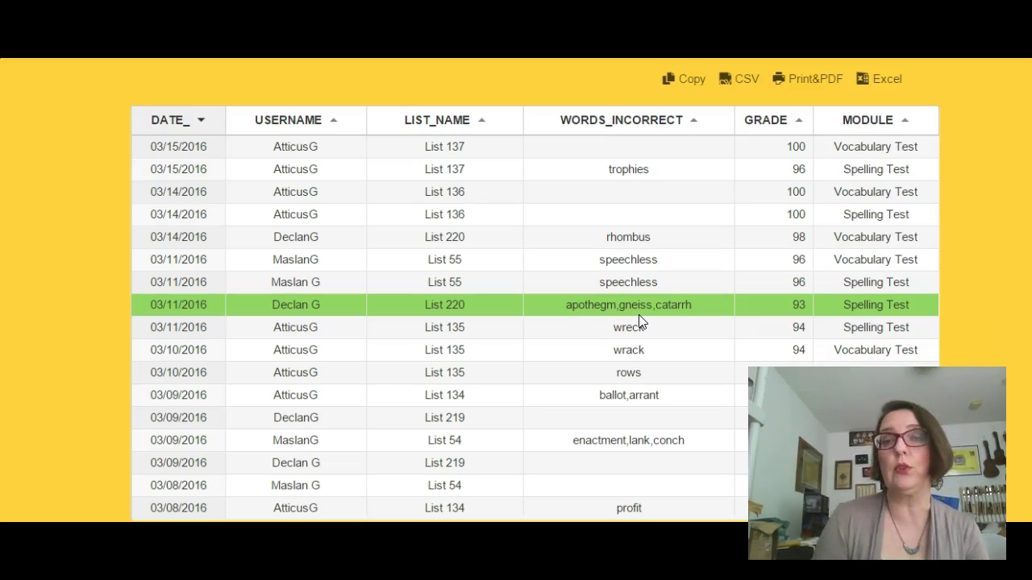
{"action": "scroll", "coordinate": [638, 318], "scroll_direction": "up", "scroll_amount": 1}
{"action": "scroll", "coordinate": [516, 291], "scroll_direction": "up", "scroll_amount": 1}
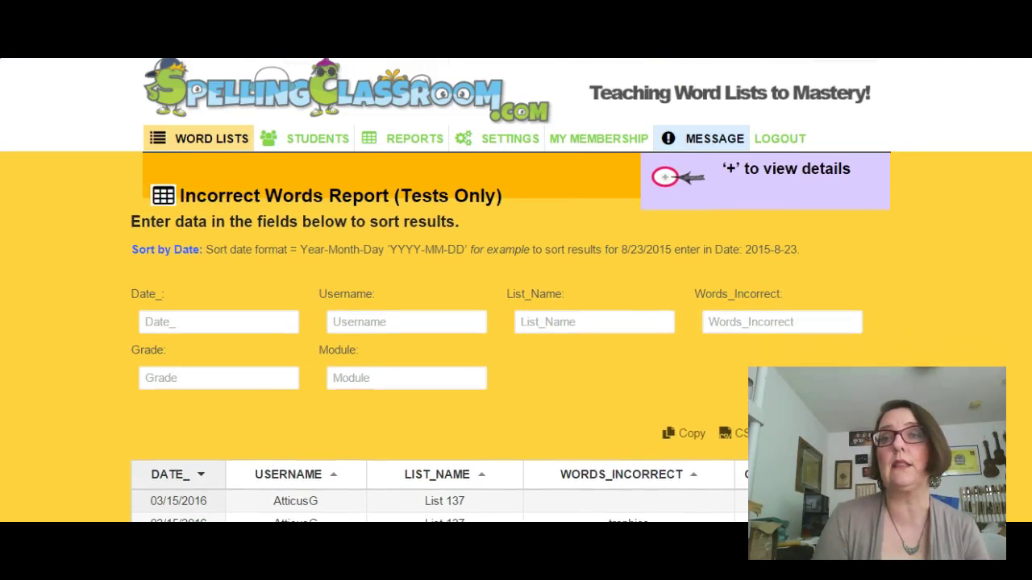